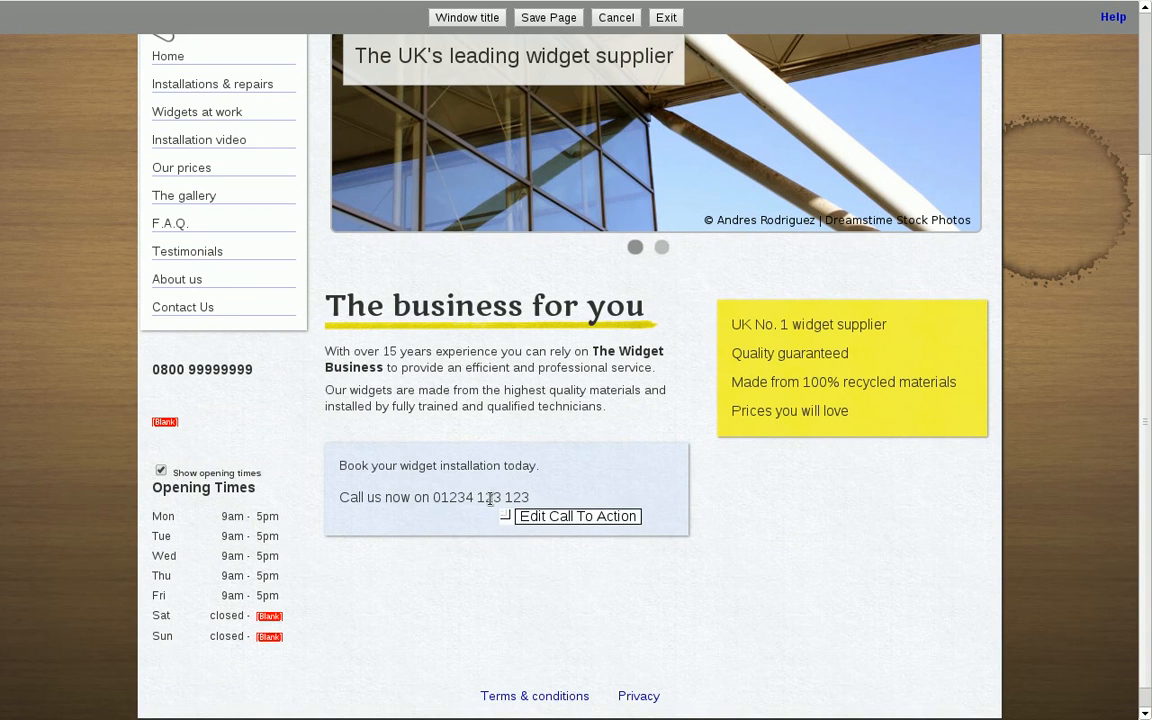
- Replace the middle group of digits of the phone number in the Call To Action text and accept the edit
{"action": "left_click", "coordinate": [508, 499]}
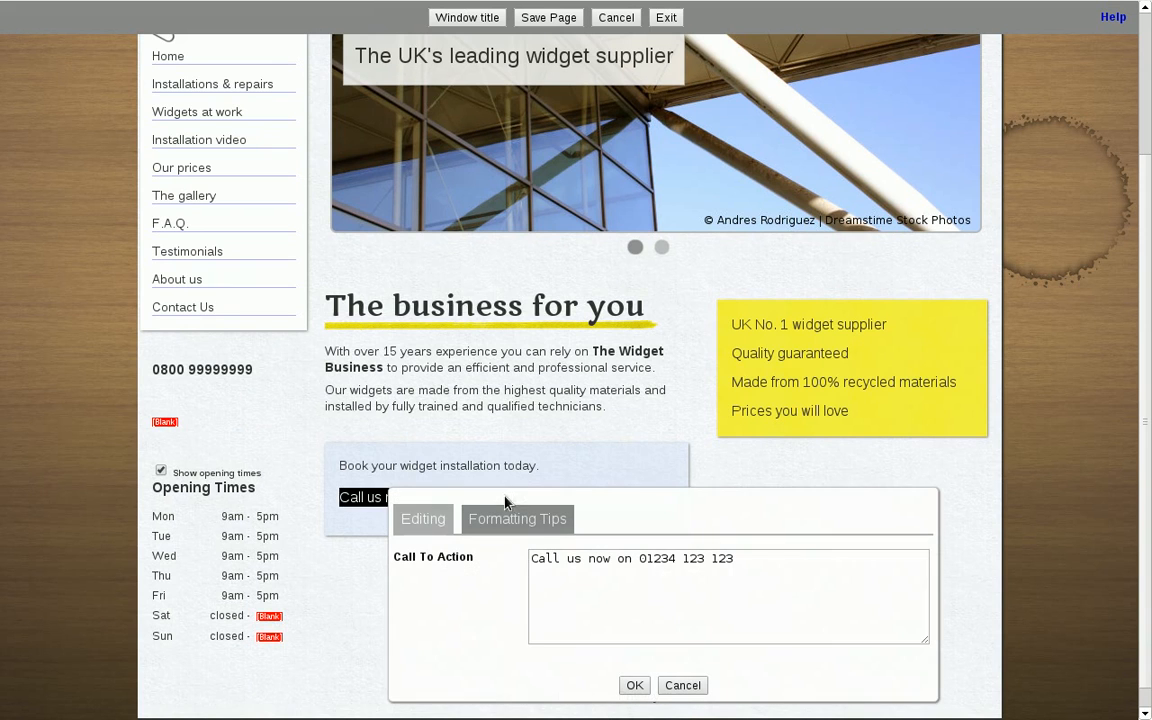
{"action": "double_click", "coordinate": [692, 558]}
{"action": "type", "text": "999"}
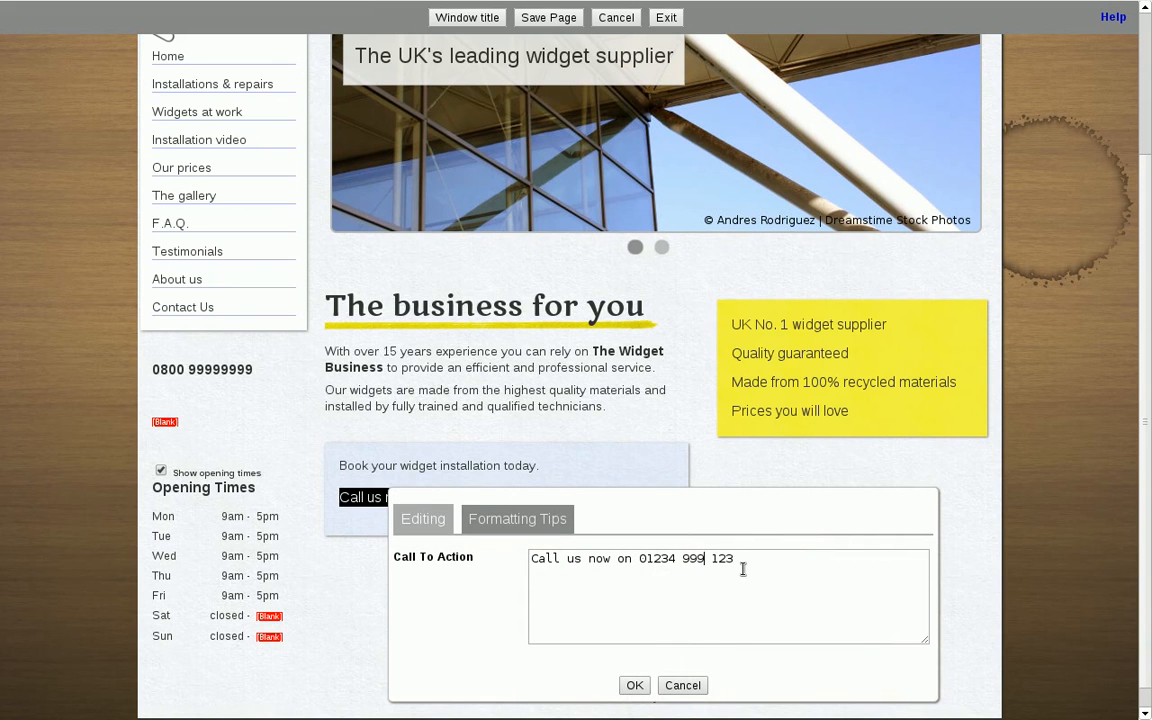
{"action": "left_click", "coordinate": [635, 686]}
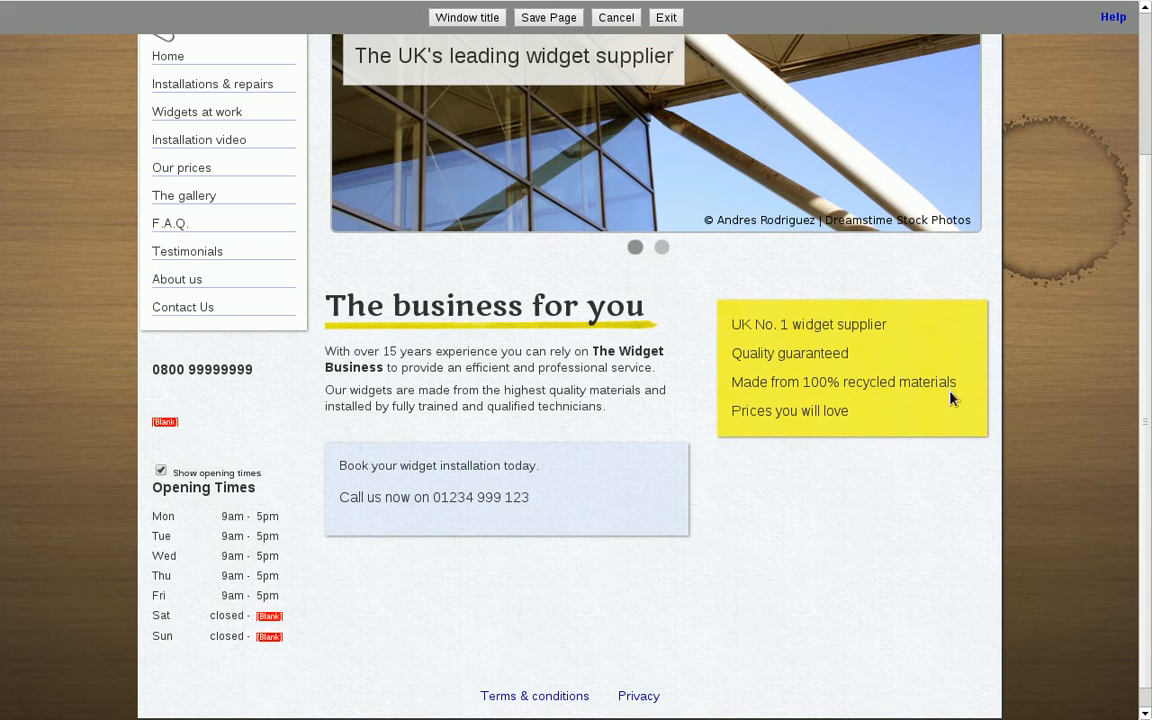
- Add a unique selling point reading "new line" before "Quality guaranteed", and delete that added entry
{"action": "left_click", "coordinate": [767, 353]}
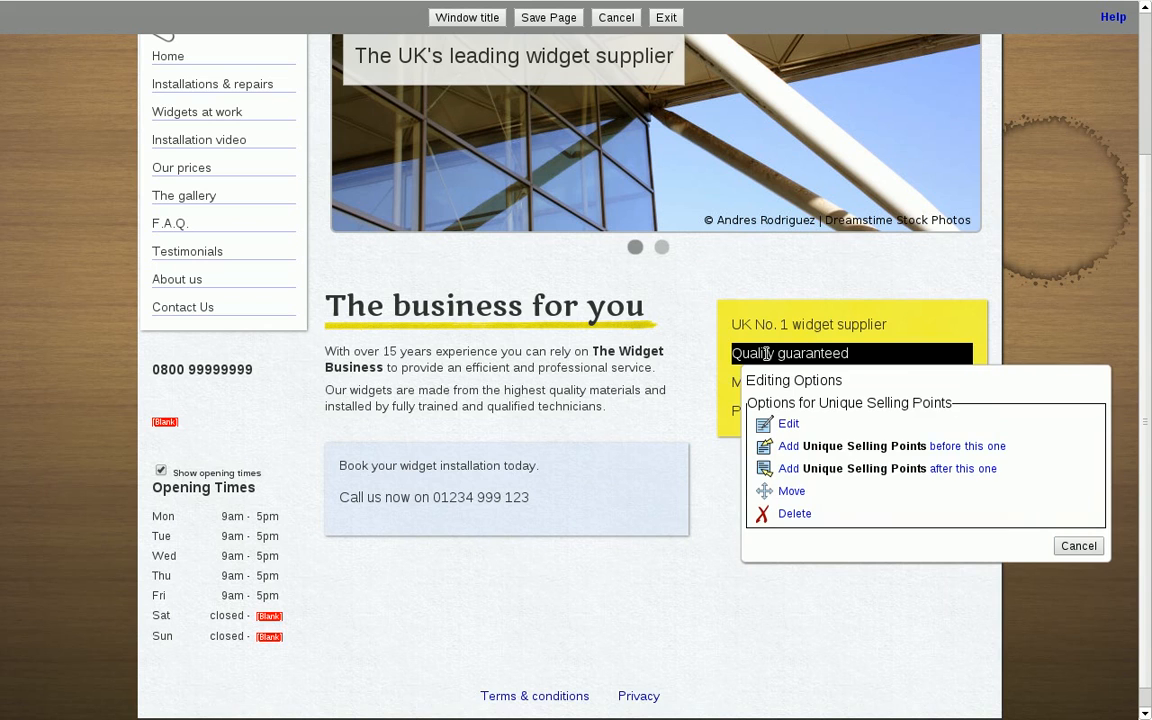
{"action": "left_click", "coordinate": [811, 452]}
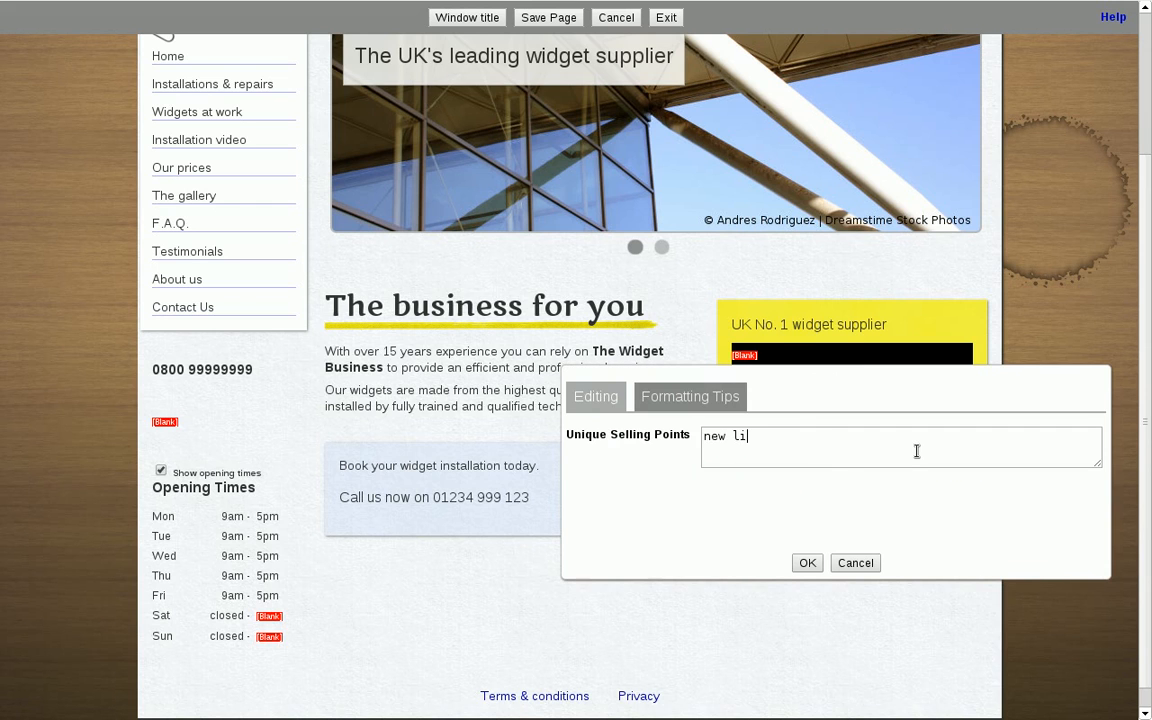
{"action": "left_click", "coordinate": [806, 562]}
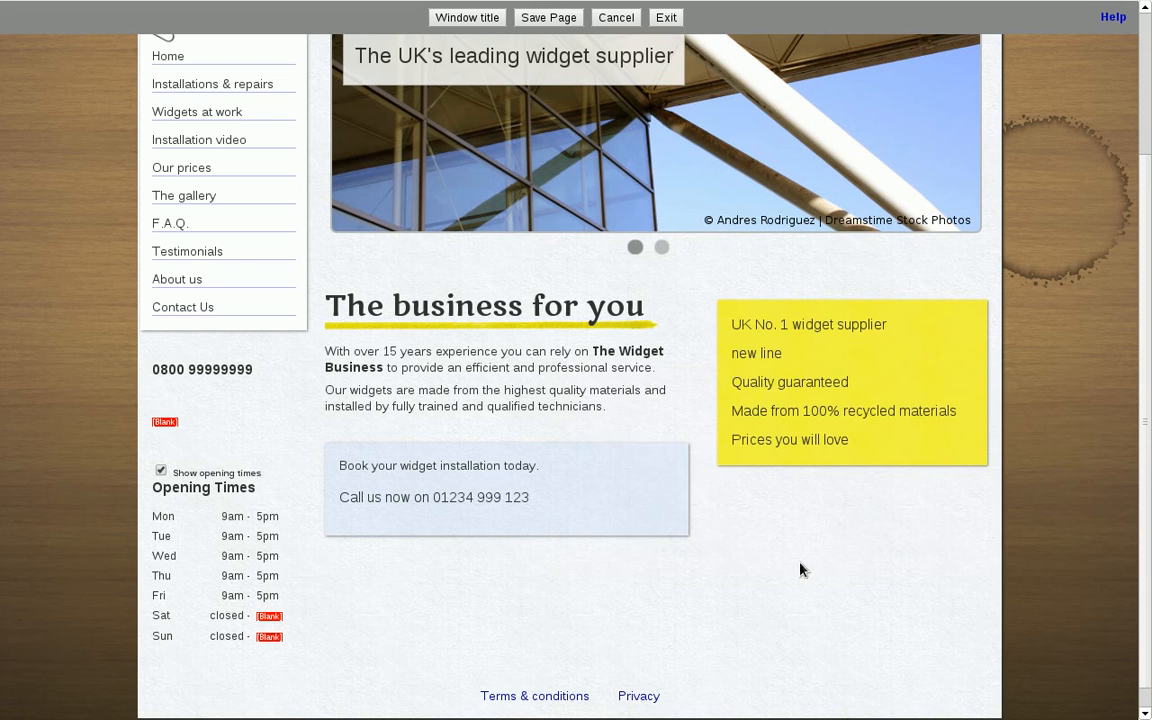
{"action": "left_click", "coordinate": [768, 350]}
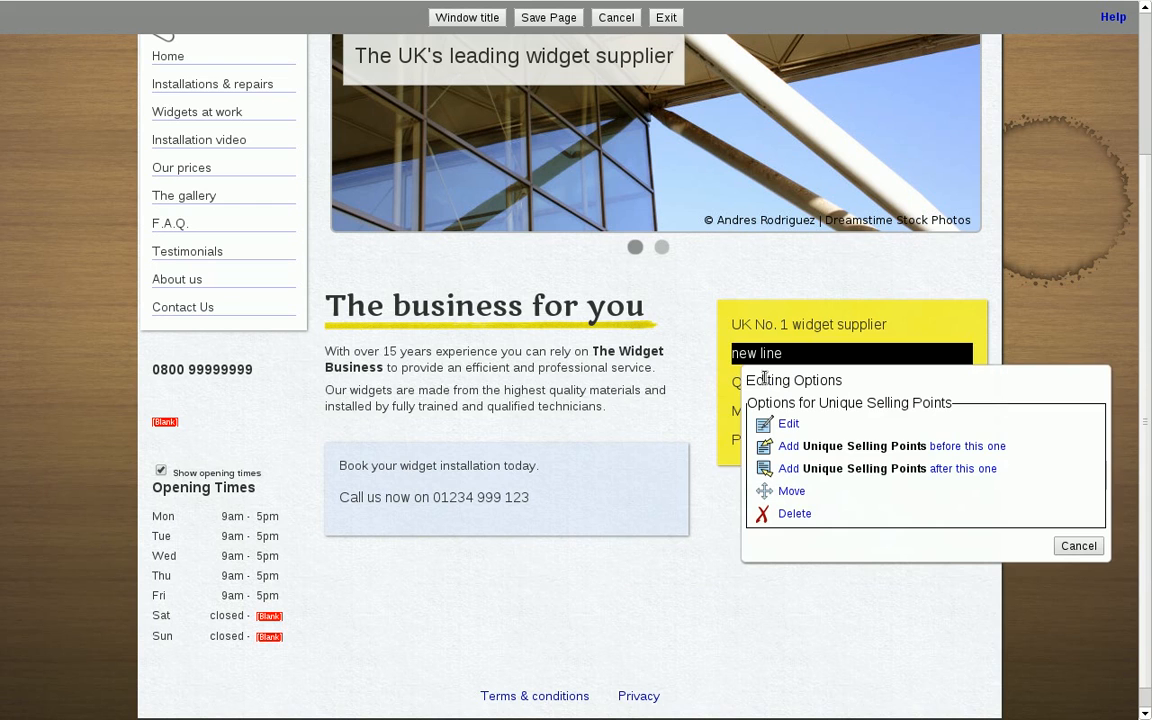
{"action": "left_click", "coordinate": [799, 514]}
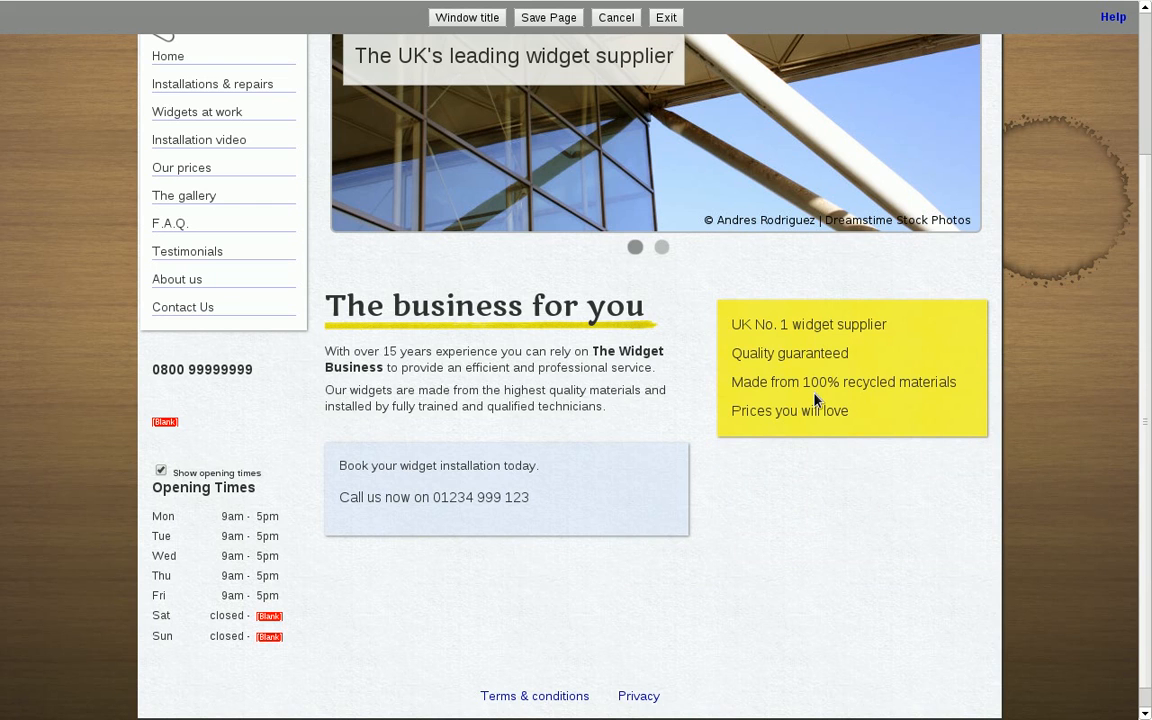
- Go to the F.A.Q. page, discarding unsaved changes, and jump to the question "What load can the widgets withstand?"
{"action": "left_click", "coordinate": [176, 230]}
{"action": "left_click", "coordinate": [685, 399]}
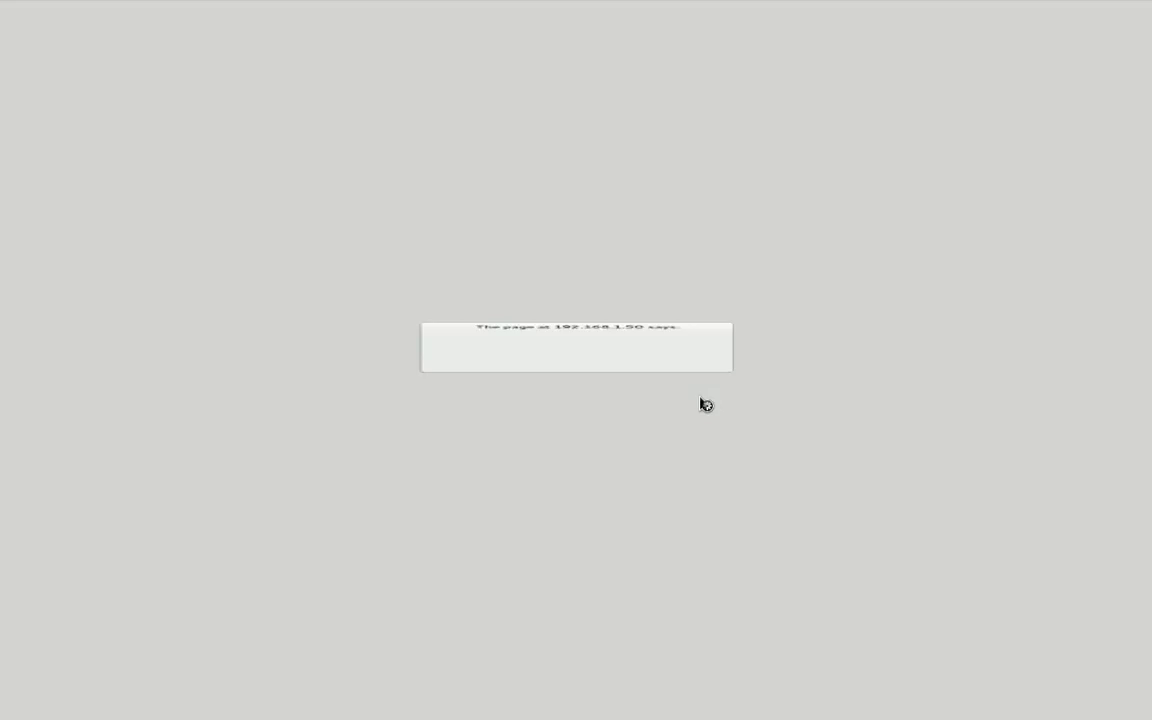
{"action": "scroll", "coordinate": [700, 403], "scroll_direction": "down", "scroll_amount": 1}
{"action": "scroll", "coordinate": [700, 403], "scroll_direction": "down", "scroll_amount": 2}
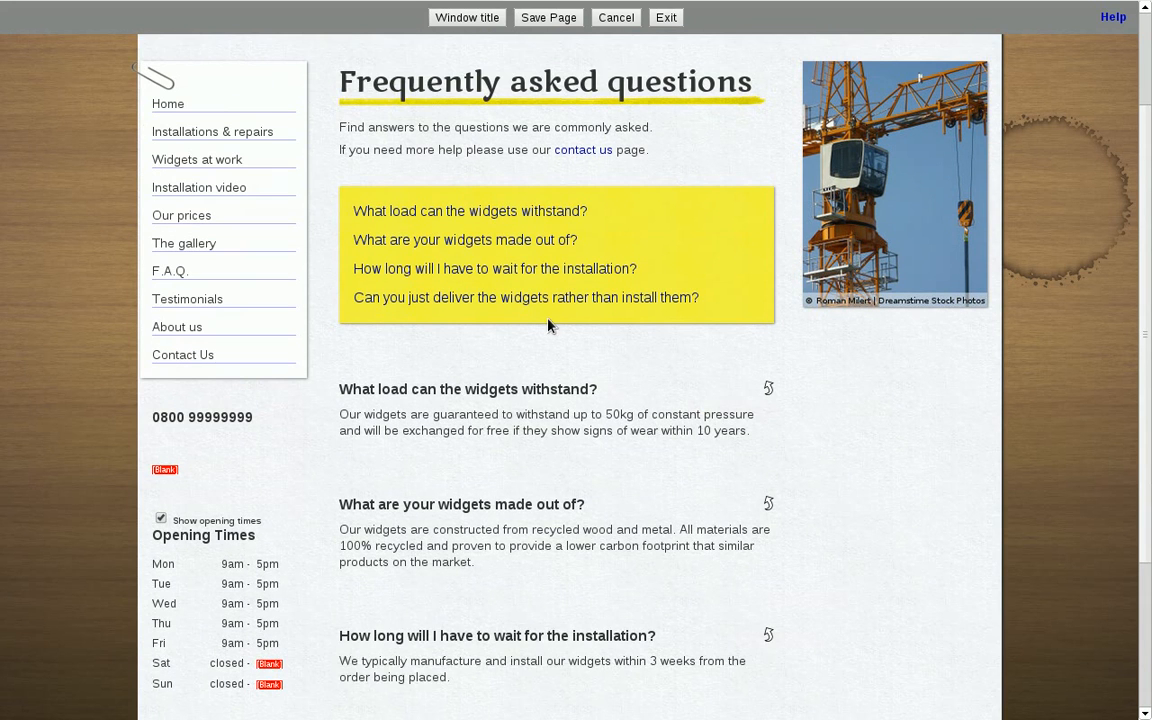
{"action": "left_click", "coordinate": [543, 210]}
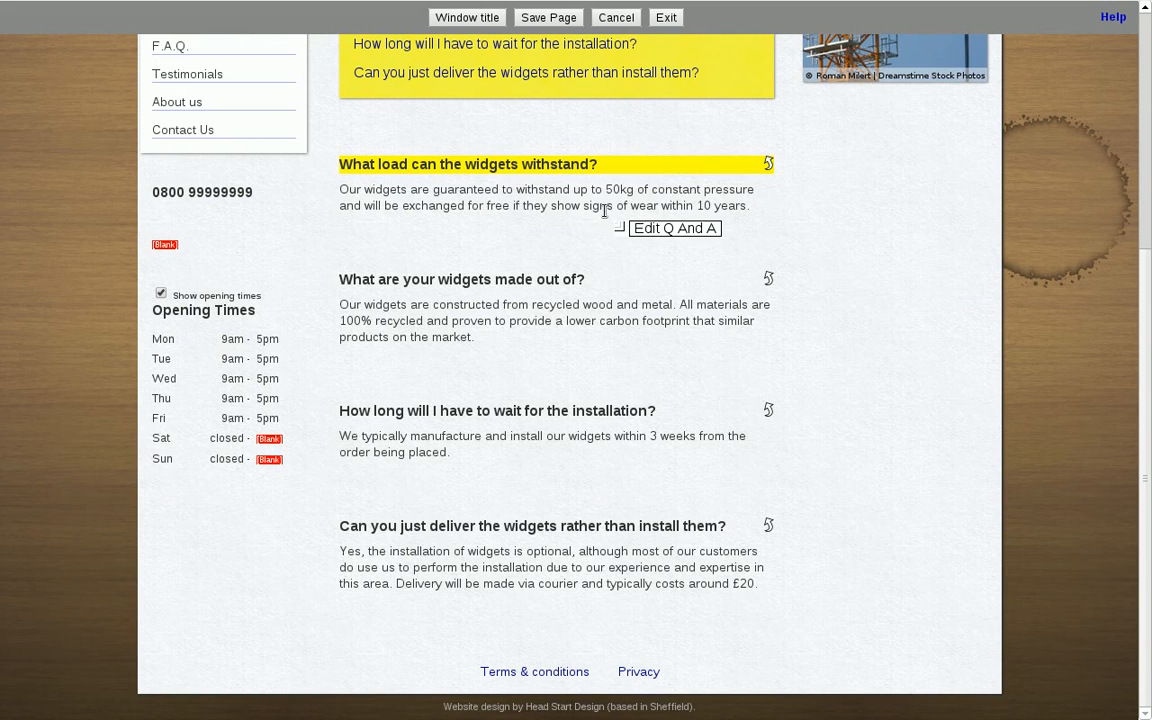
- Open the "What load can the widgets withstand?" entry for editing, review its question and answer fields, and accept it without changes
{"action": "left_click", "coordinate": [571, 187]}
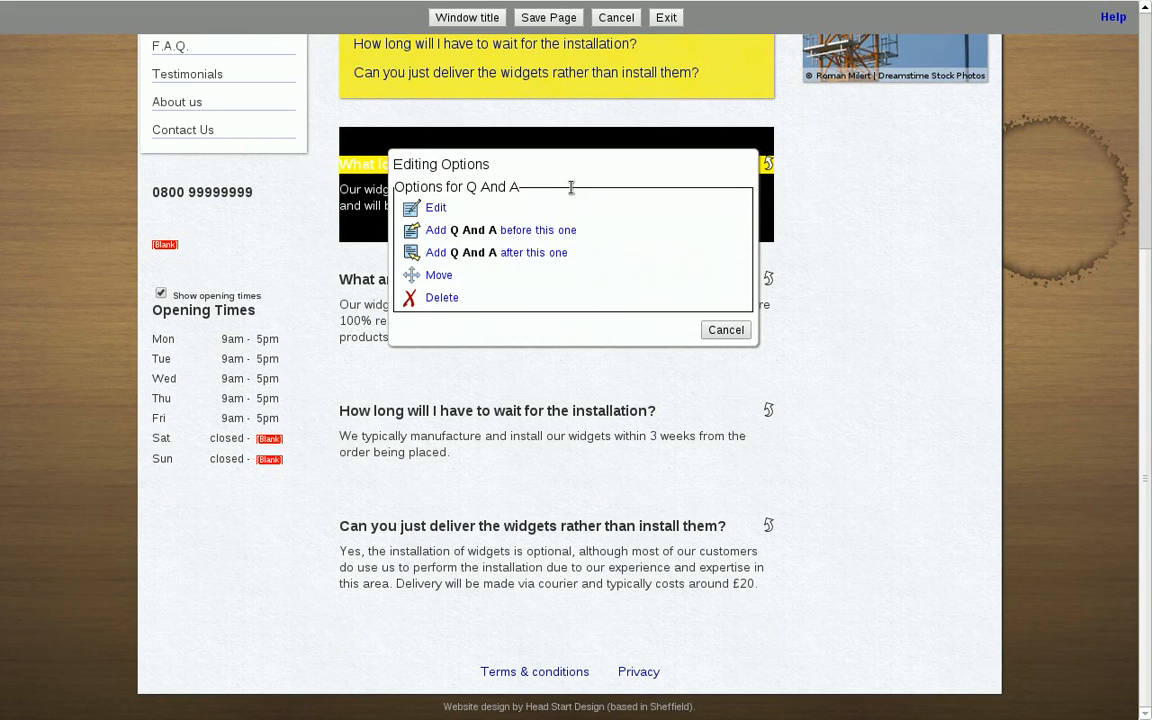
{"action": "left_click", "coordinate": [437, 208]}
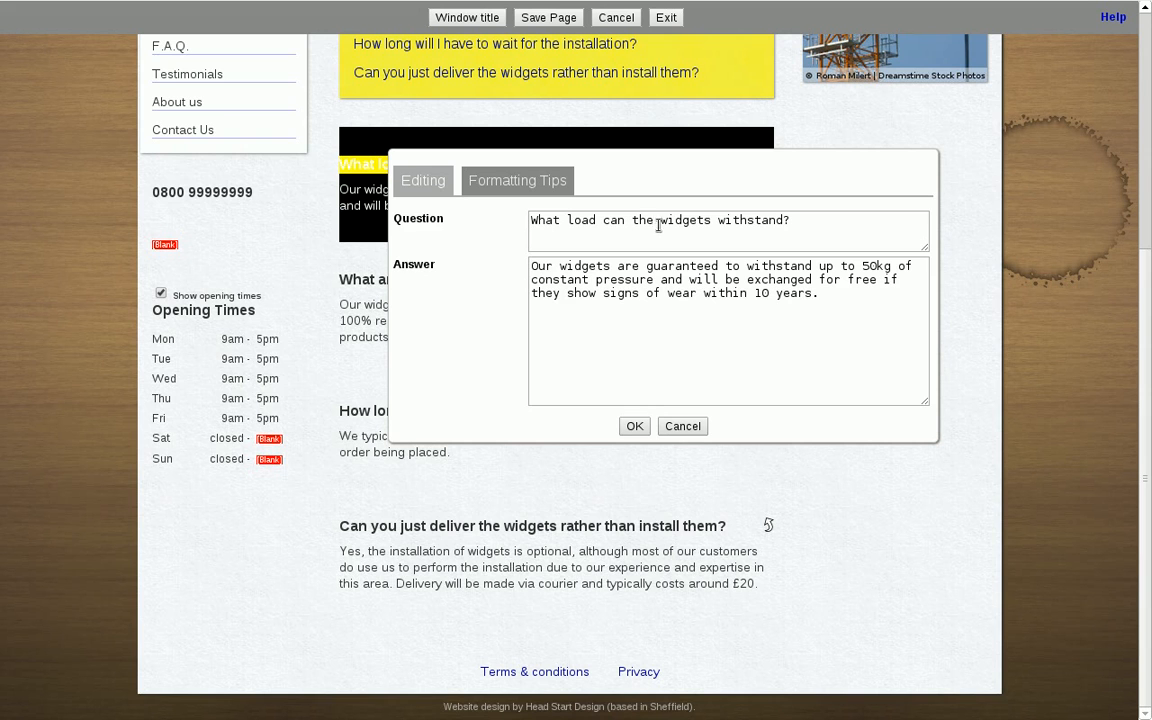
{"action": "left_click", "coordinate": [635, 427]}
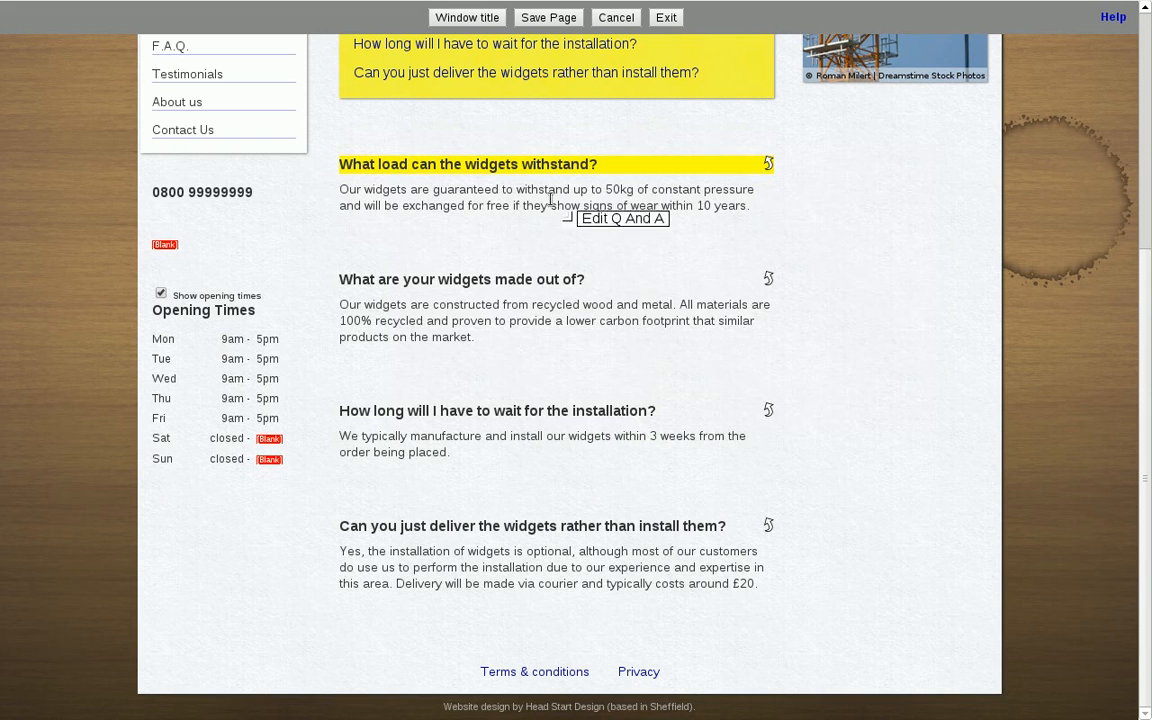
- Add a Q And A entry after "What load can the widgets withstand?" with question "new q" and answer "new a"
{"action": "left_click", "coordinate": [488, 197]}
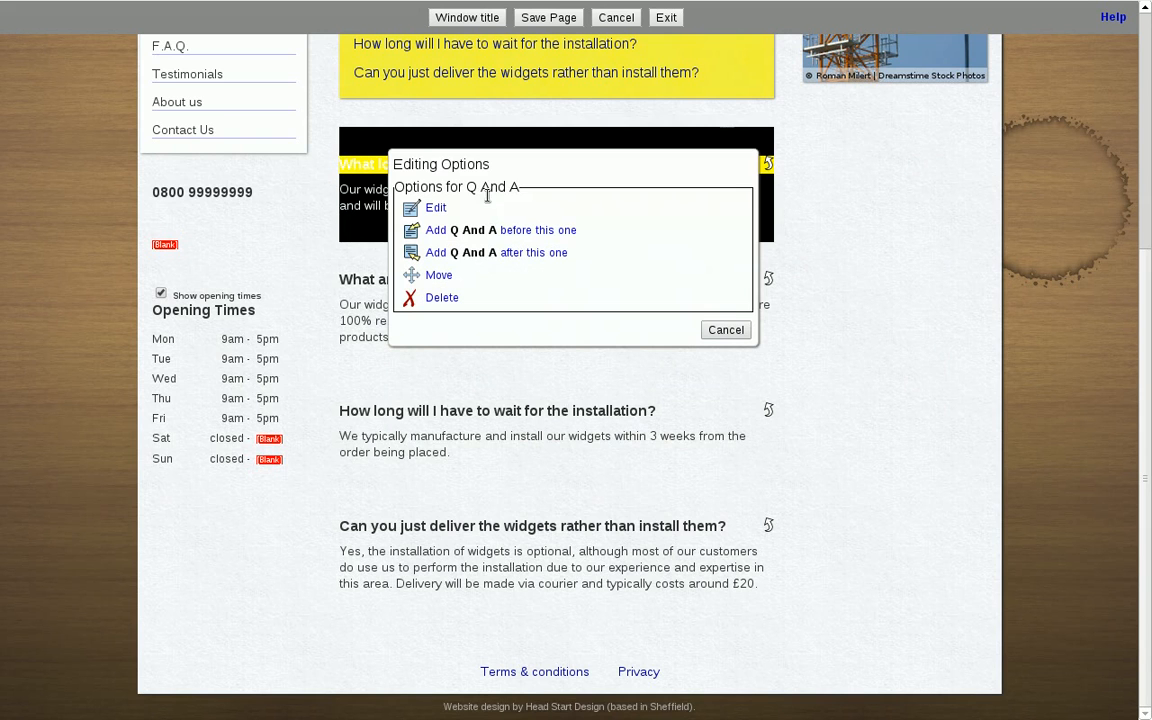
{"action": "left_click", "coordinate": [532, 253]}
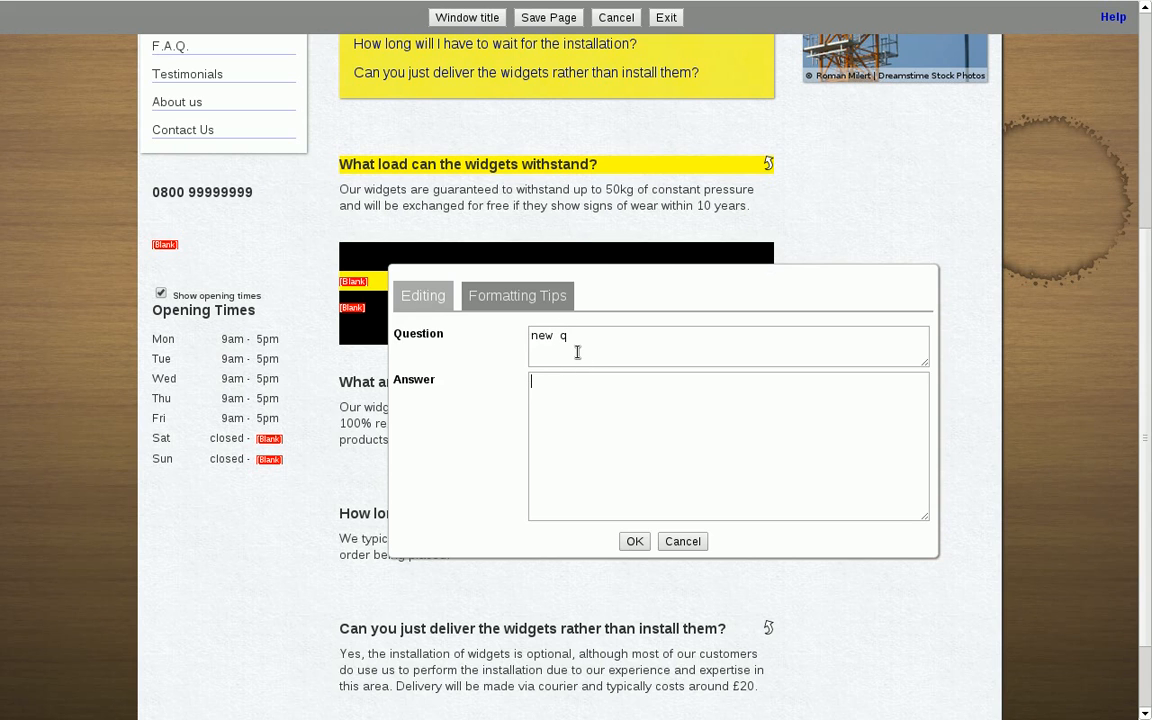
{"action": "type", "text": "nweq"}
{"action": "left_click", "coordinate": [634, 541]}
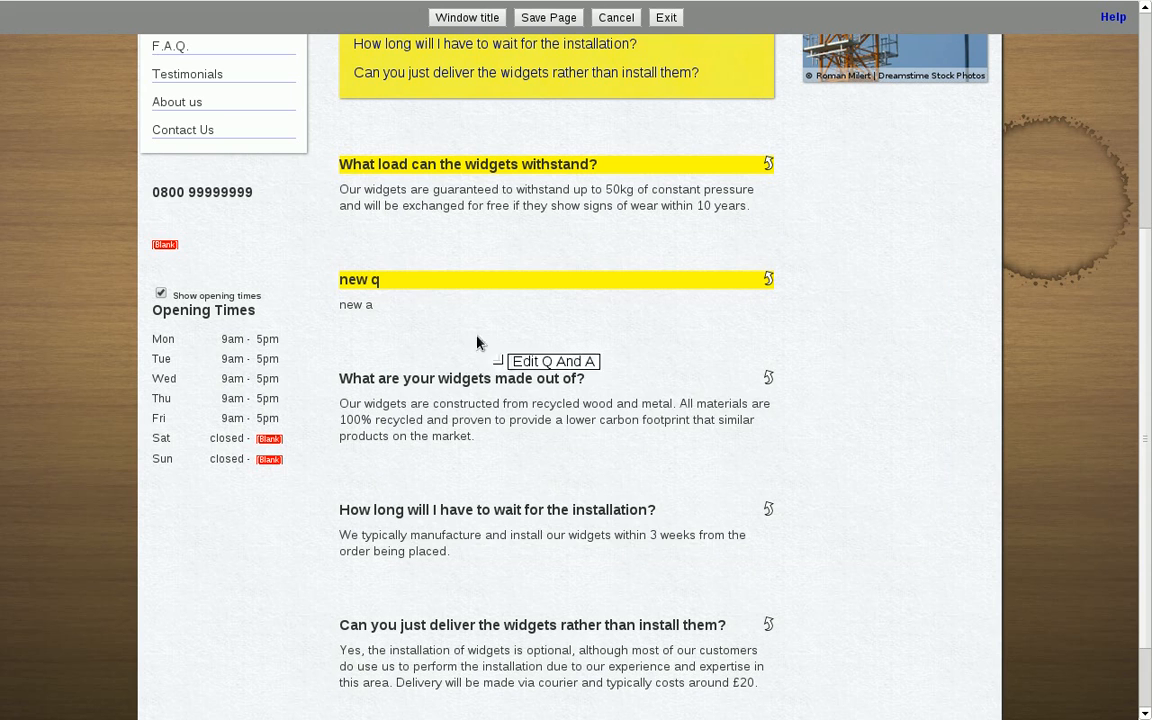
- Go to the "Our prices" page, discarding the unsaved changes to the F.A.Q. page
{"action": "scroll", "coordinate": [437, 297], "scroll_direction": "up", "scroll_amount": 1}
{"action": "scroll", "coordinate": [437, 297], "scroll_direction": "up", "scroll_amount": 3}
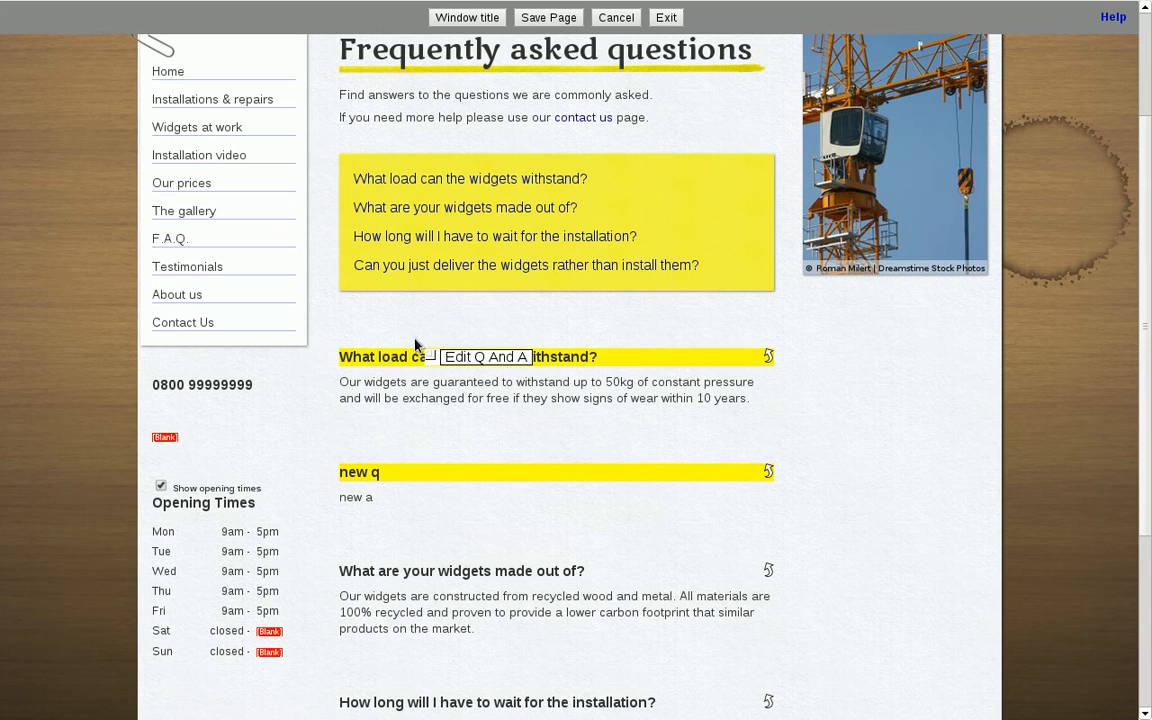
{"action": "left_click", "coordinate": [202, 189]}
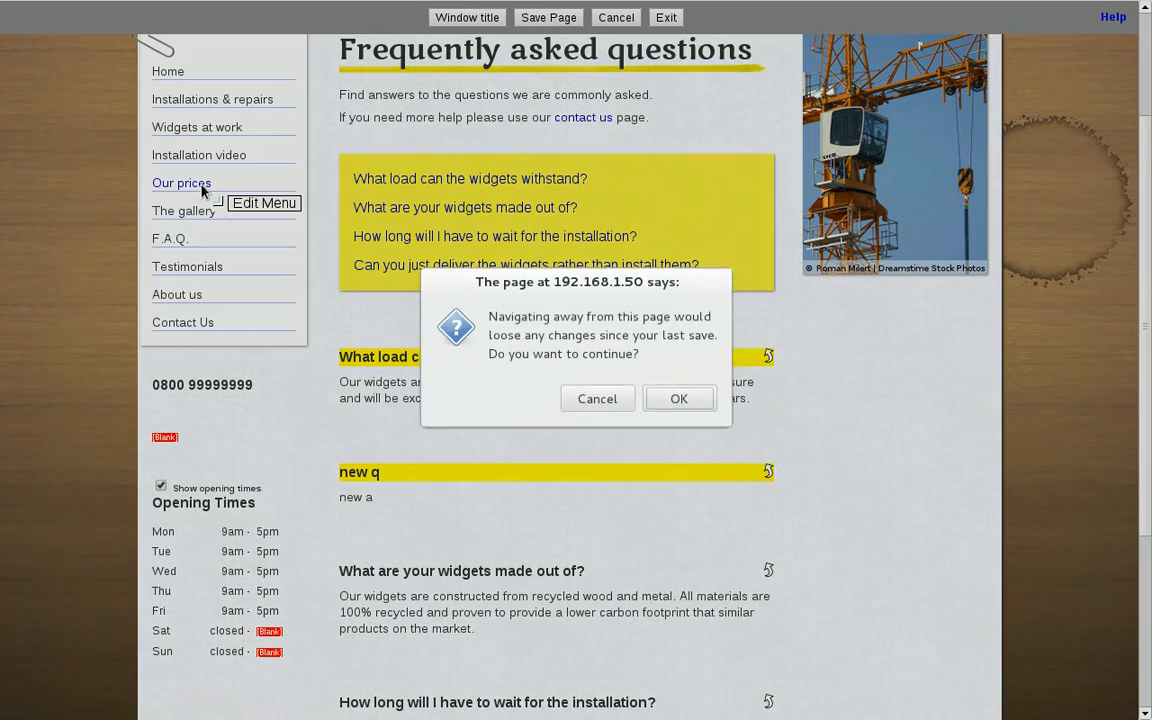
{"action": "left_click", "coordinate": [676, 399]}
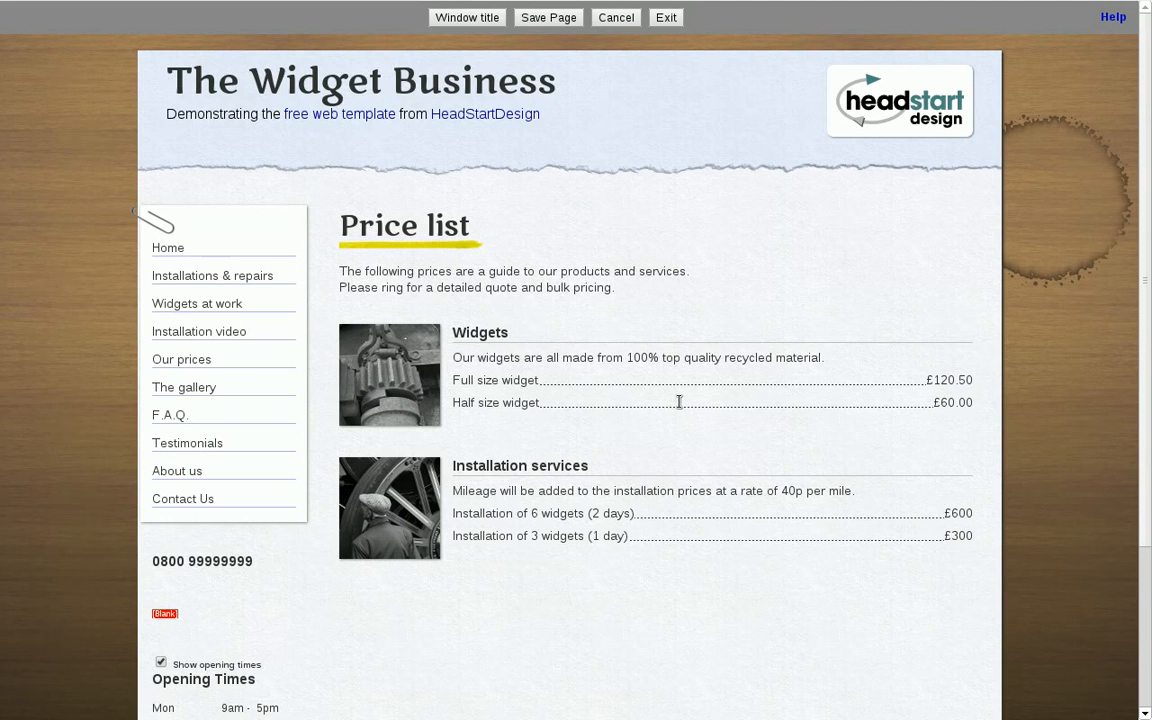
- Add a price row after "Installation of 3 widgets (1 day)" with description "new line" and price £20
{"action": "scroll", "coordinate": [640, 360], "scroll_direction": "down", "scroll_amount": 3}
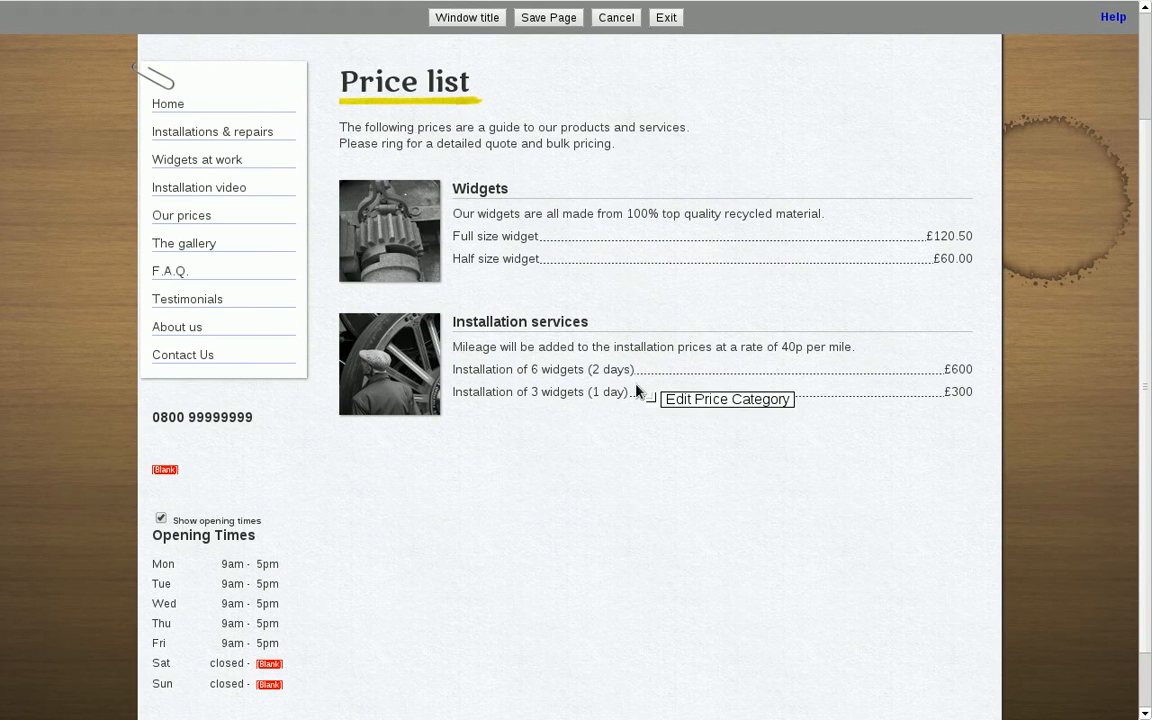
{"action": "left_click", "coordinate": [517, 395]}
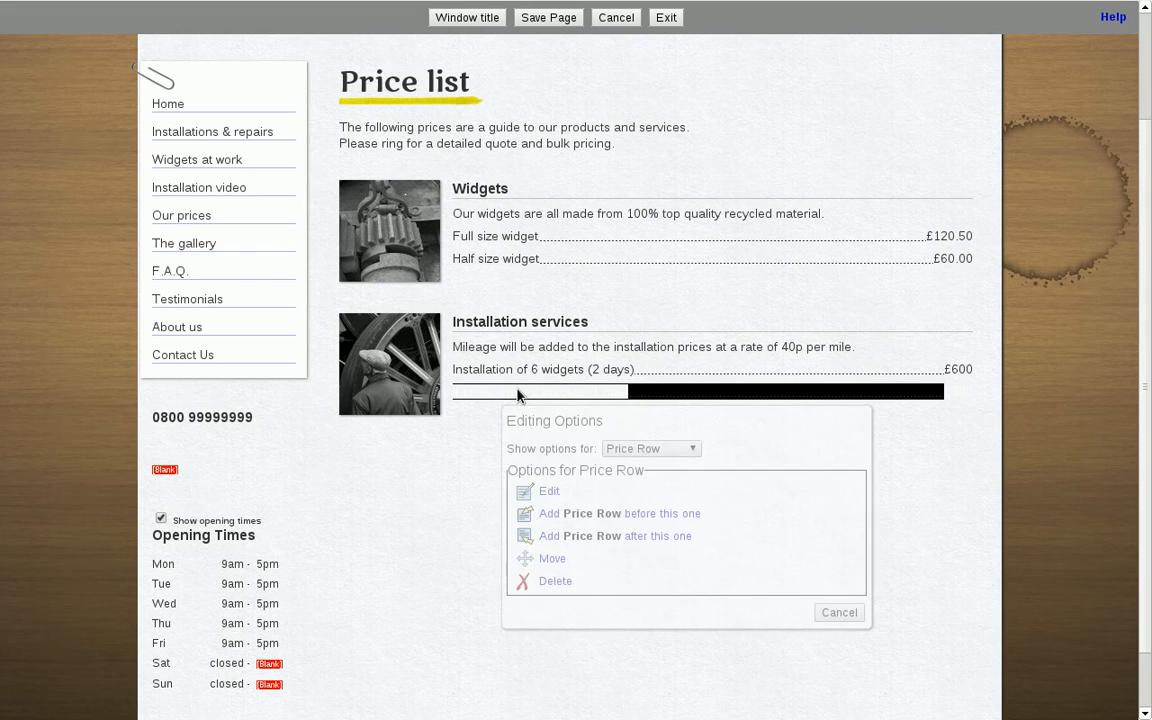
{"action": "left_click", "coordinate": [657, 537]}
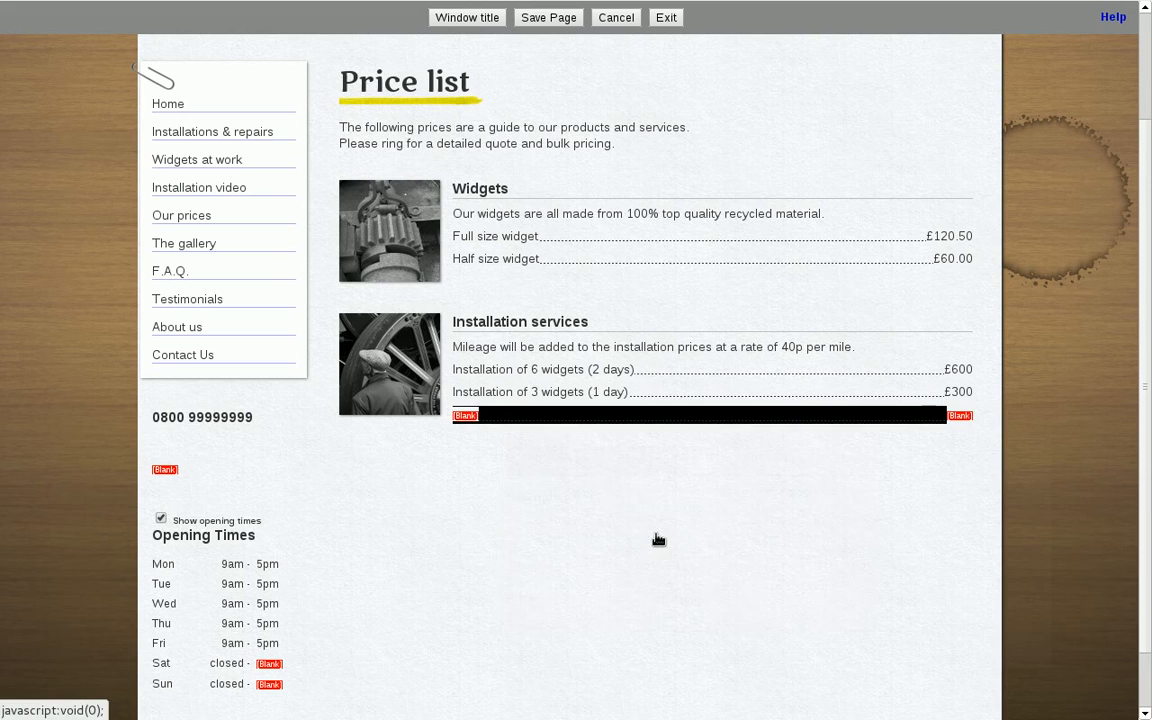
{"action": "type", "text": "new line"}
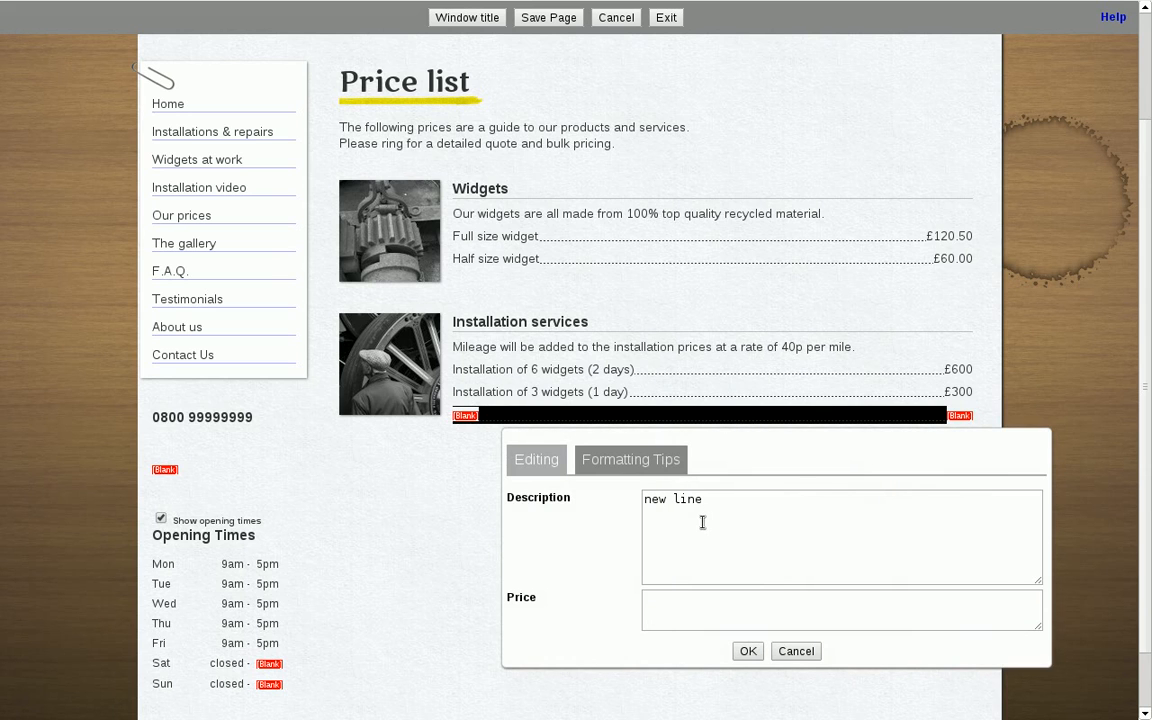
{"action": "left_click", "coordinate": [748, 652]}
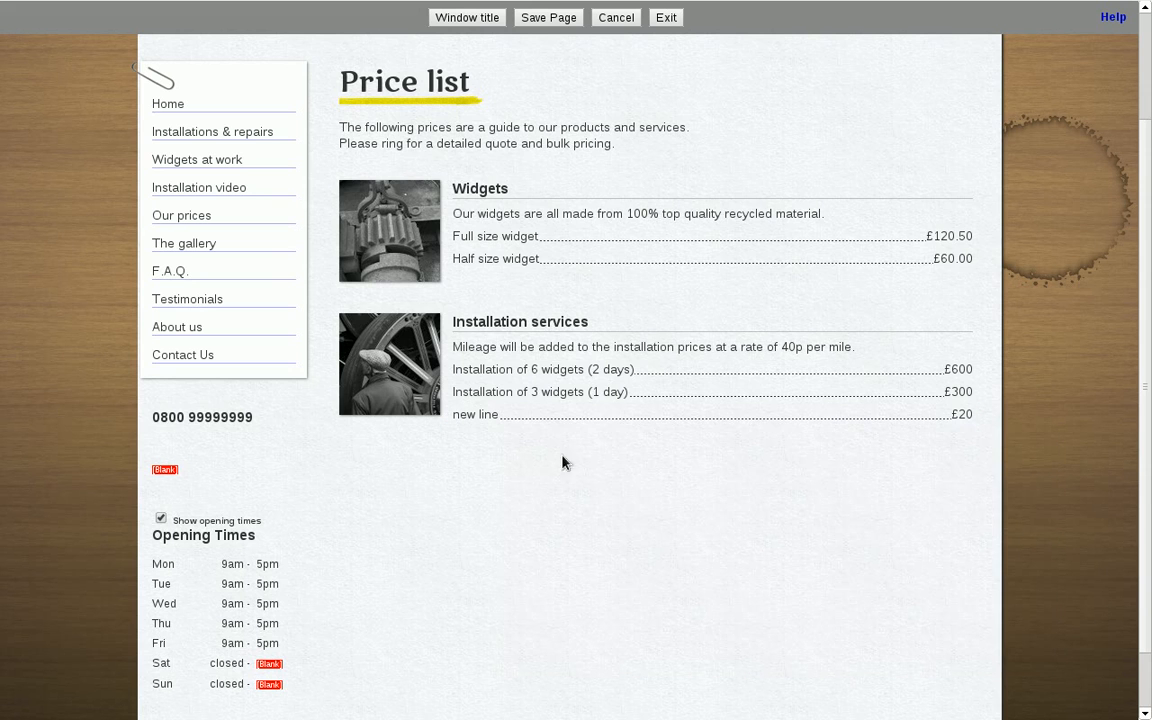
- Move the "new line" price row before "Installation of 6 widgets (2 days)" in Installation services
{"action": "left_click", "coordinate": [587, 420]}
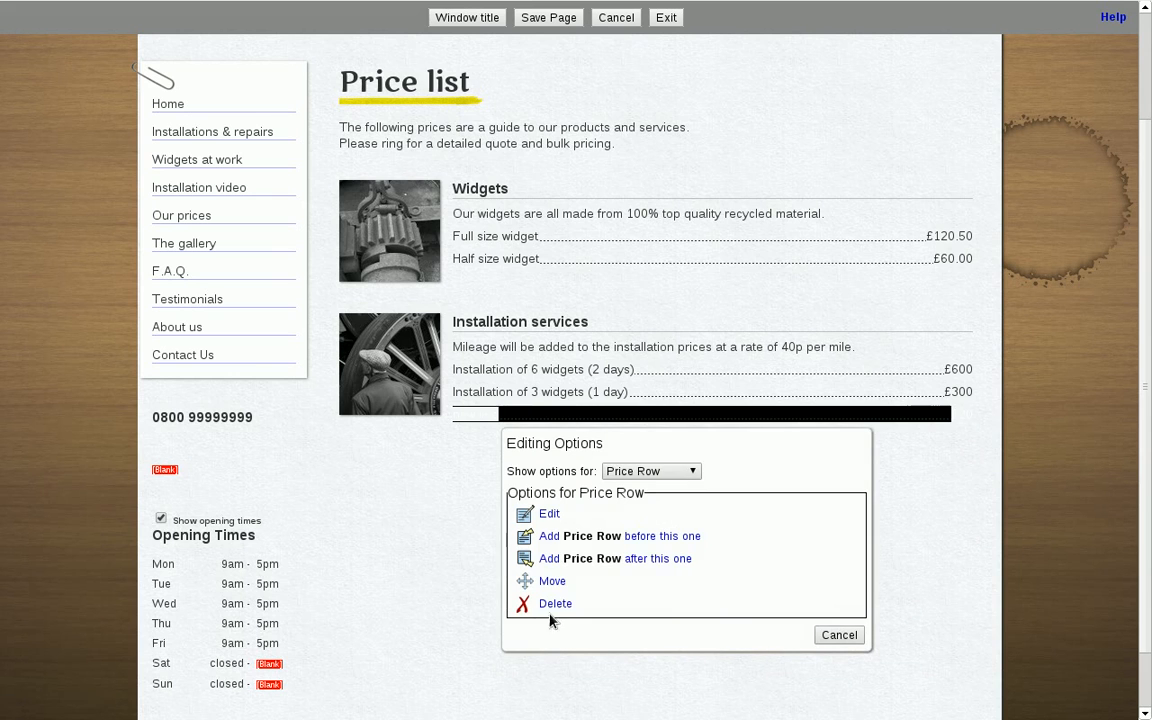
{"action": "left_click", "coordinate": [553, 583]}
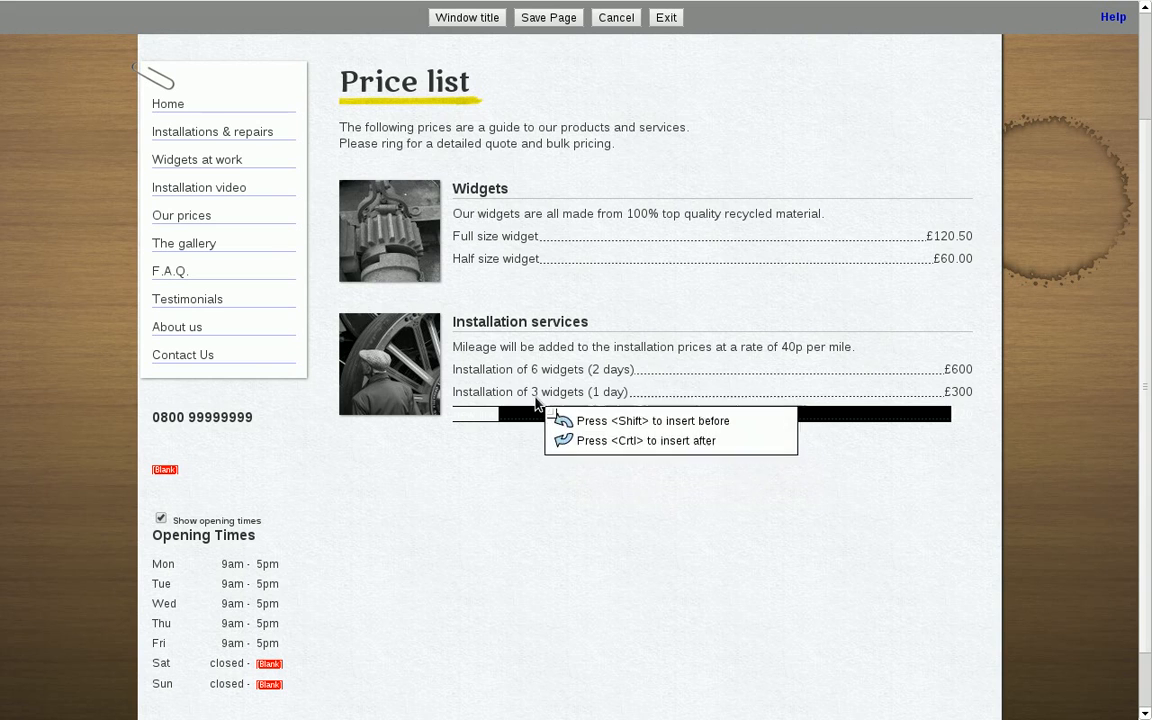
{"action": "mouse_move", "coordinate": [520, 375]}
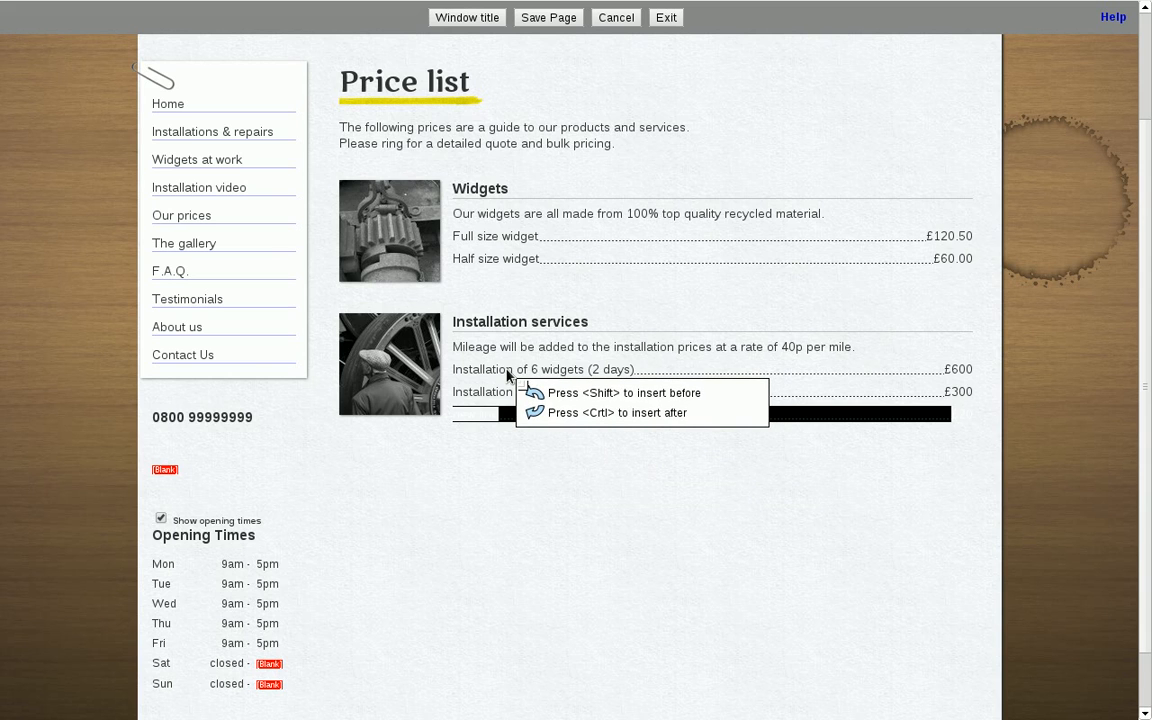
{"action": "left_click", "coordinate": [507, 374], "text": "shift"}
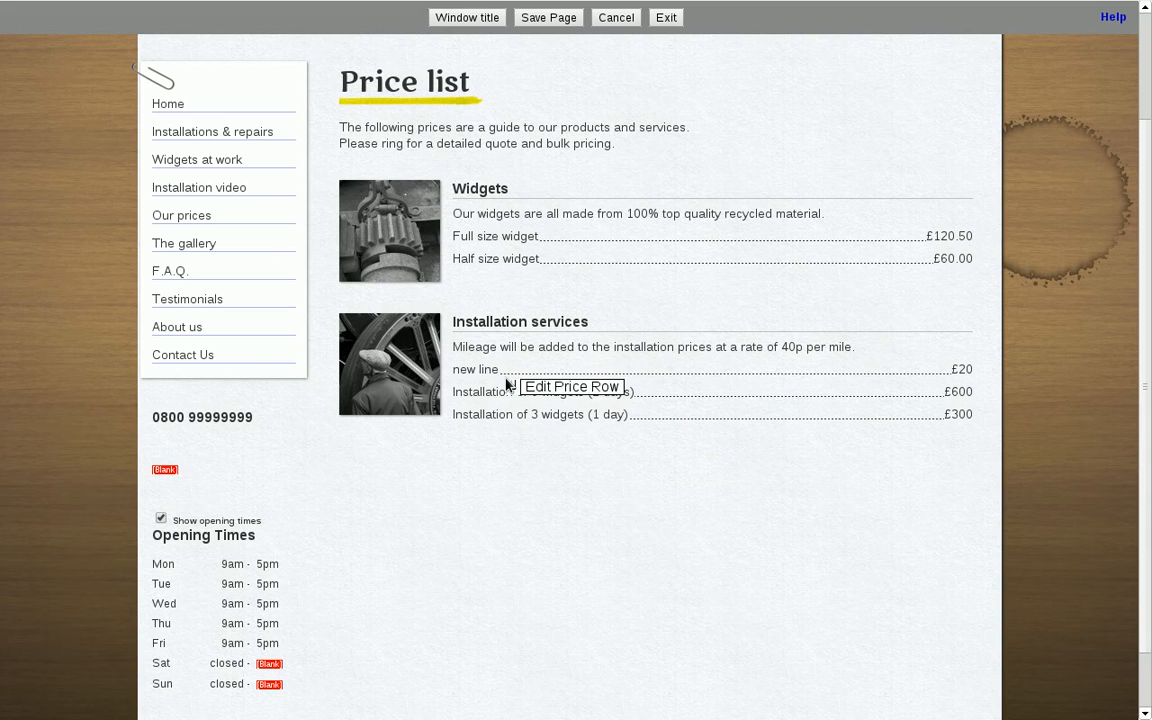
- Move the "new line" price row into the Widgets category, placing it after "Full size widget"
{"action": "left_click", "coordinate": [482, 368]}
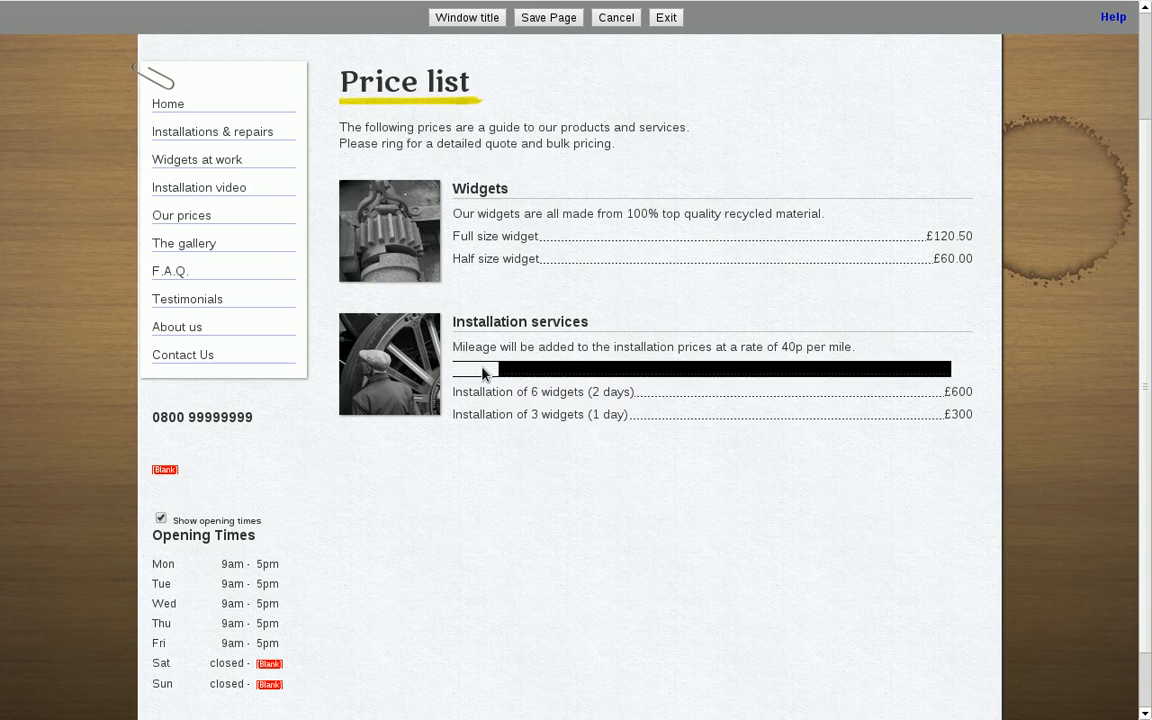
{"action": "left_click", "coordinate": [482, 370]}
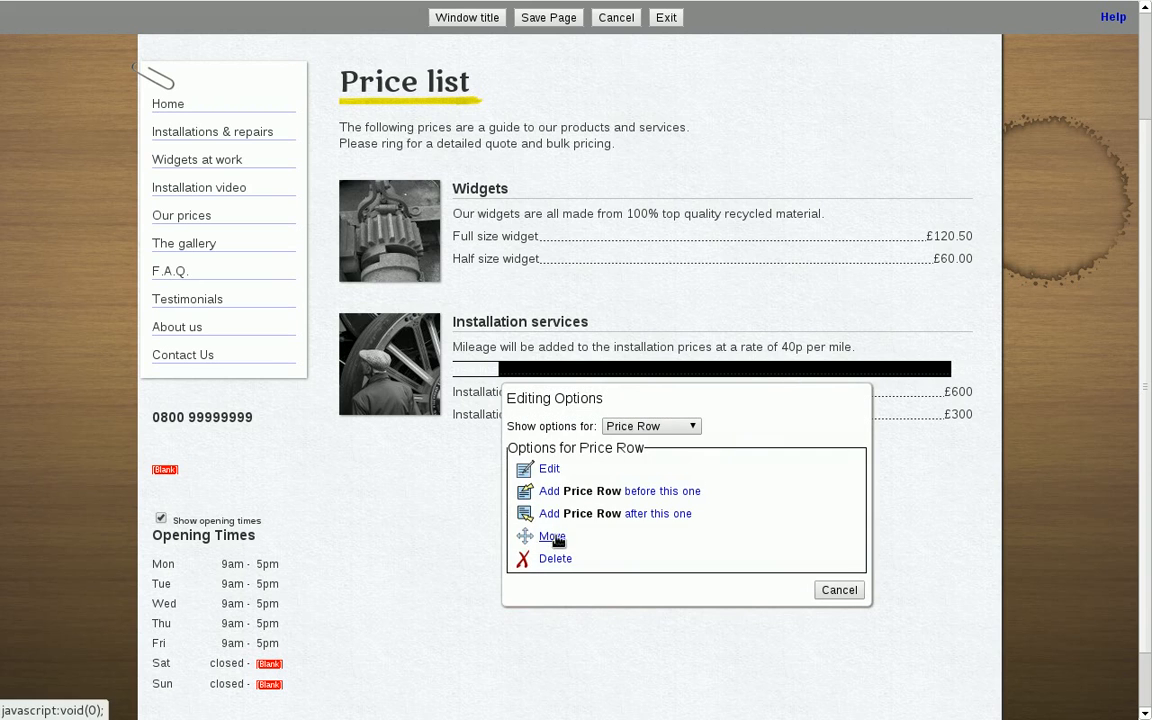
{"action": "left_click", "coordinate": [525, 537]}
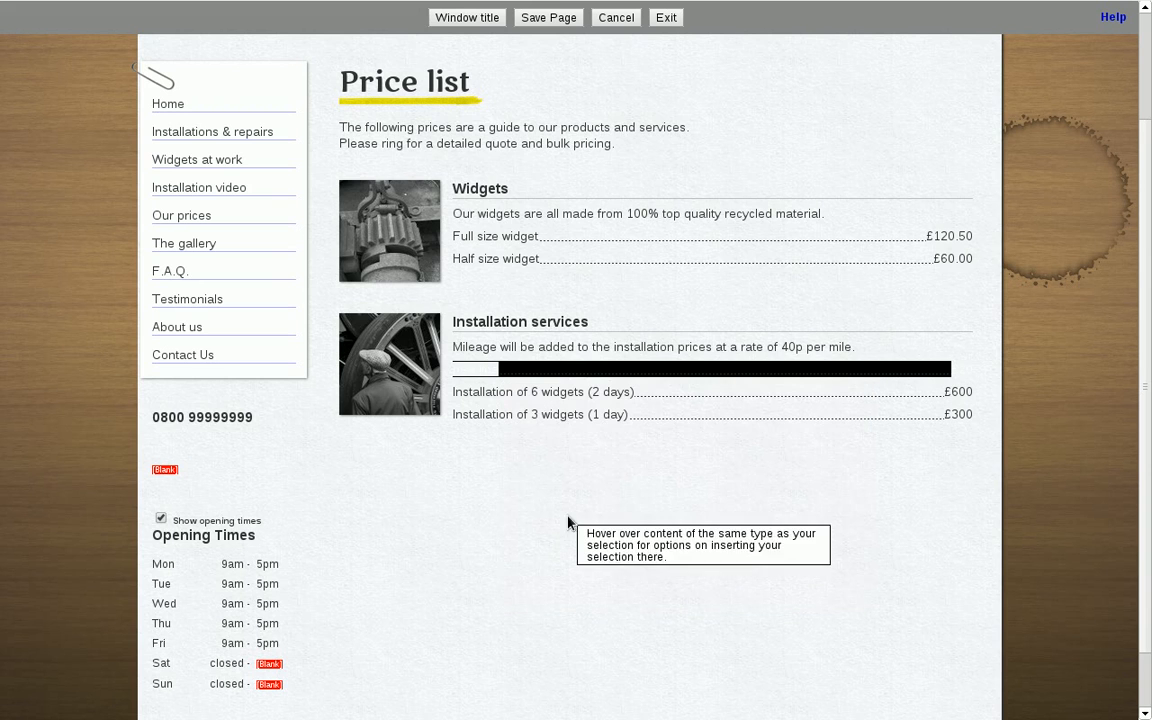
{"action": "mouse_move", "coordinate": [589, 412]}
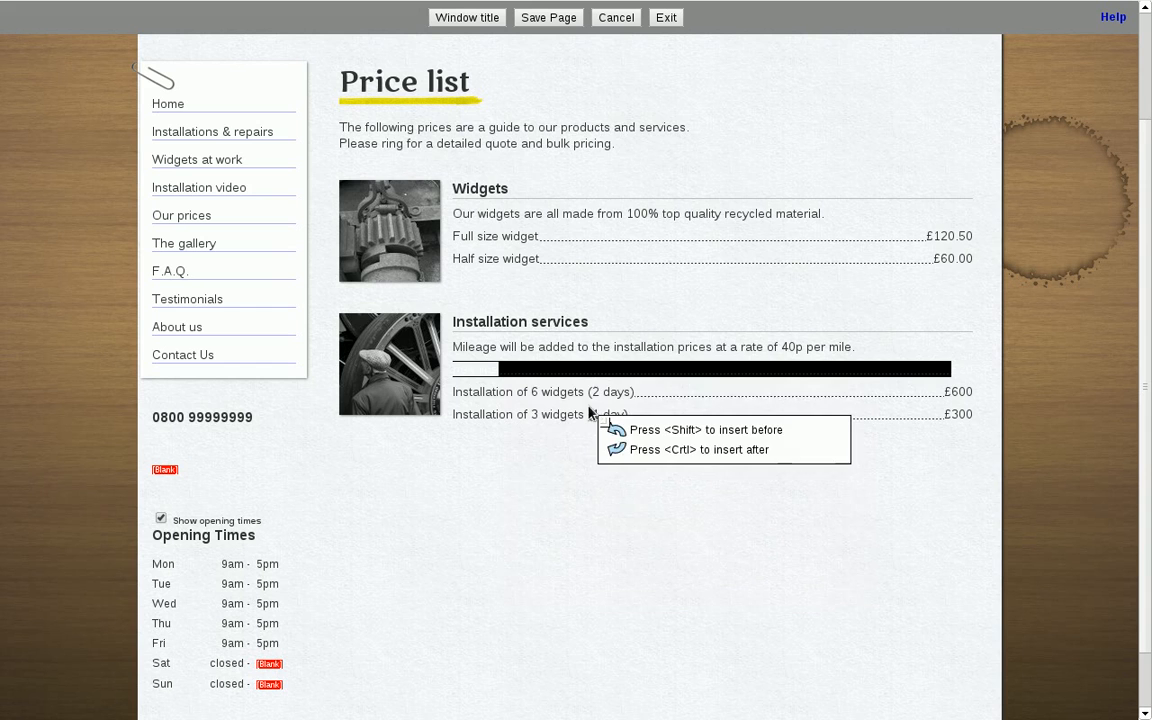
{"action": "left_click", "coordinate": [512, 242], "text": "ctrl"}
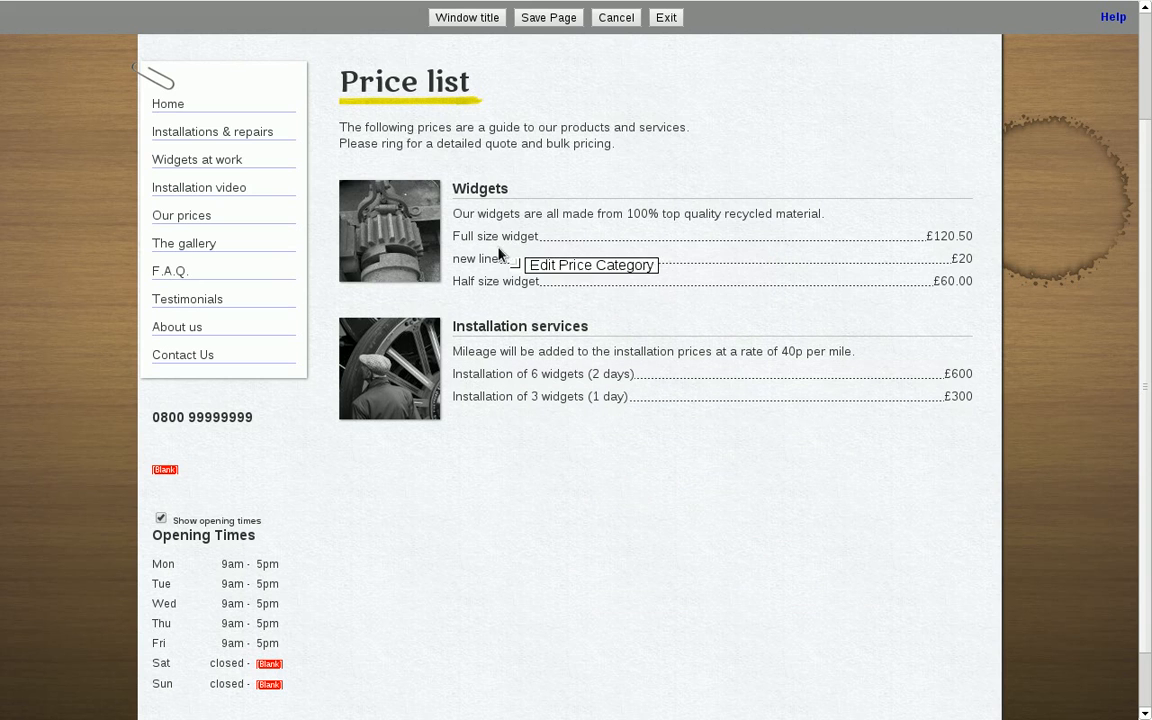
- Add a price row after "Half size widget" with description "rrr" and price 20, and delete that row again
{"action": "left_click", "coordinate": [565, 283]}
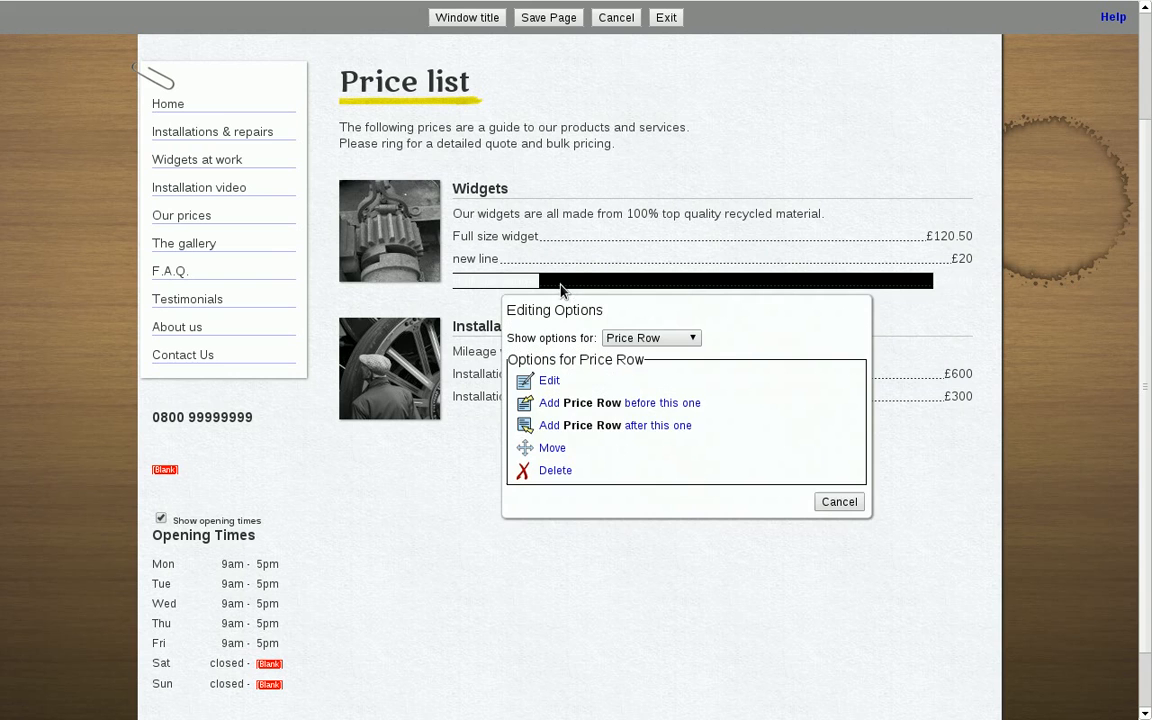
{"action": "left_click", "coordinate": [658, 426]}
{"action": "type", "text": "rrr"}
{"action": "left_click", "coordinate": [672, 508]}
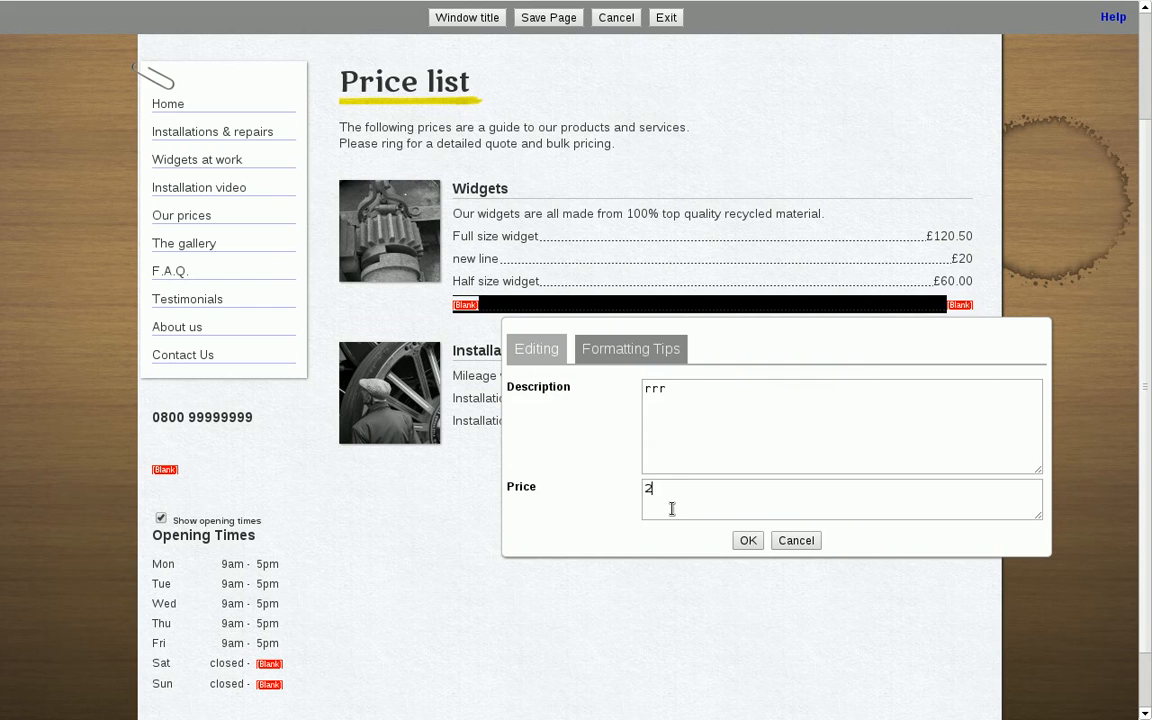
{"action": "left_click", "coordinate": [748, 540]}
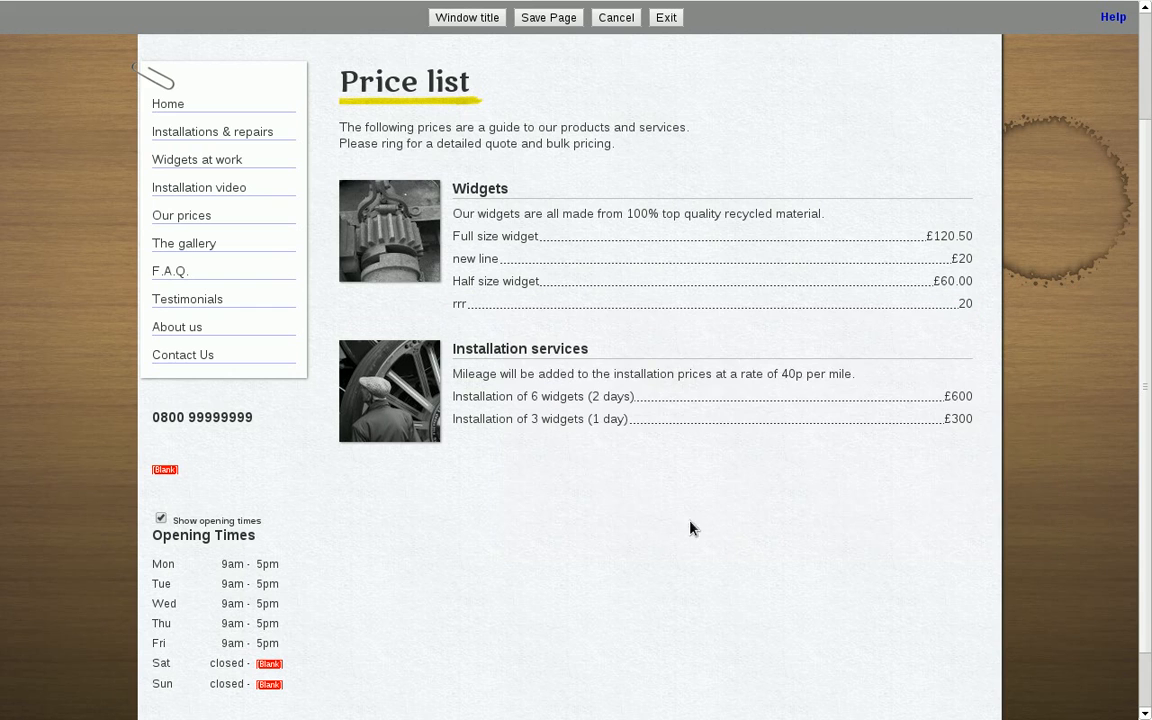
{"action": "left_click", "coordinate": [583, 310]}
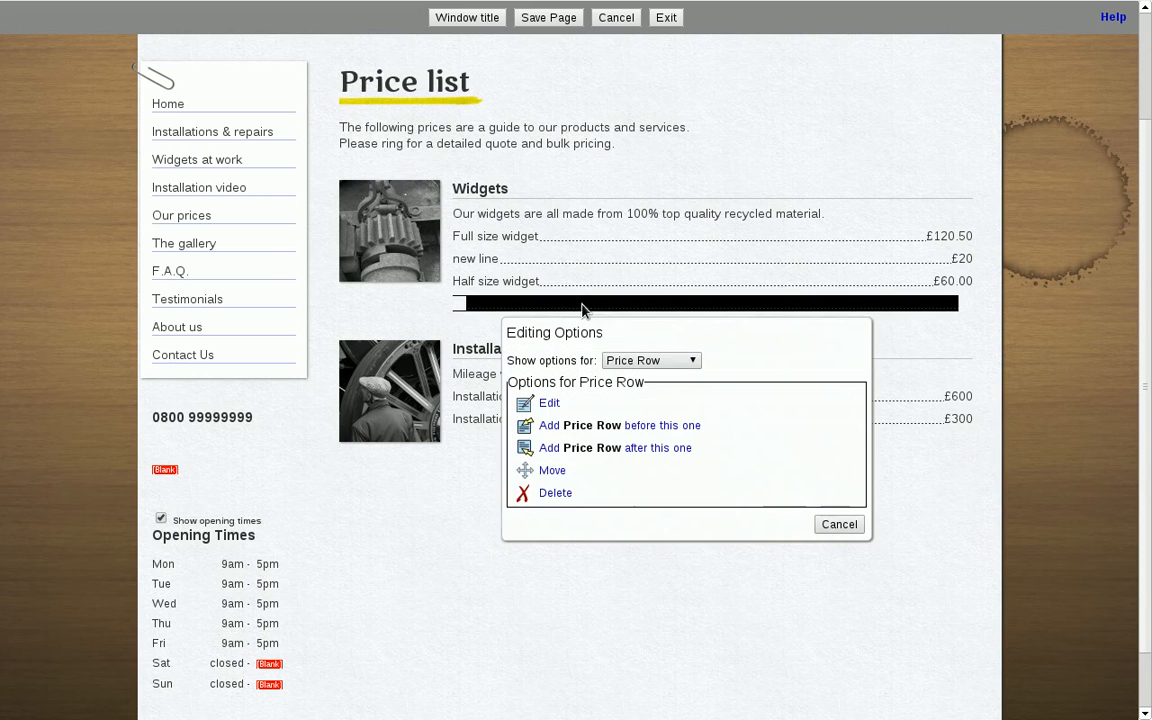
{"action": "left_click", "coordinate": [564, 492]}
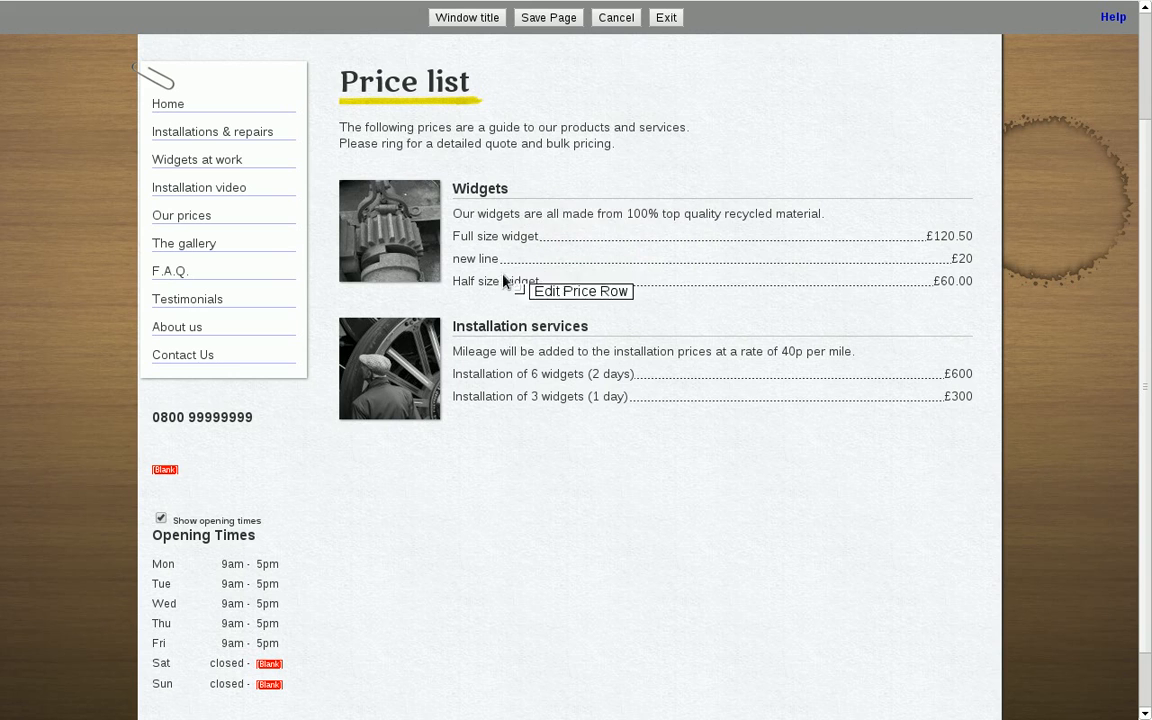
- Add a new price category after the Widgets category
{"action": "left_click", "coordinate": [494, 190]}
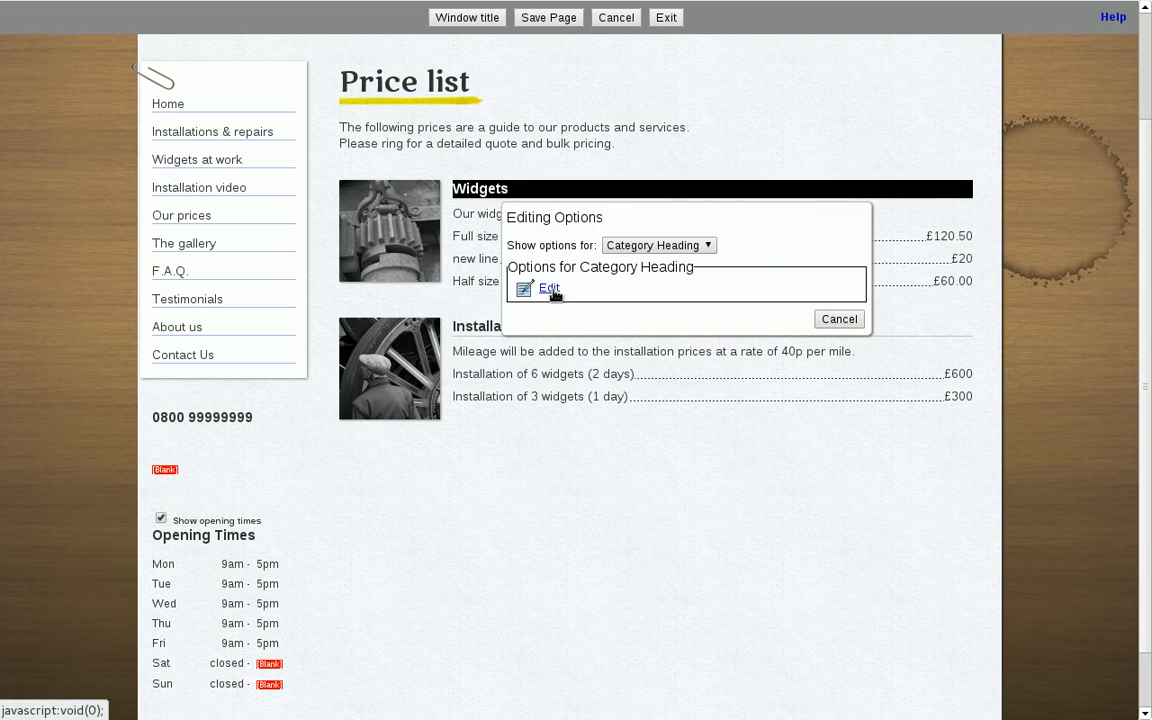
{"action": "left_click", "coordinate": [663, 246]}
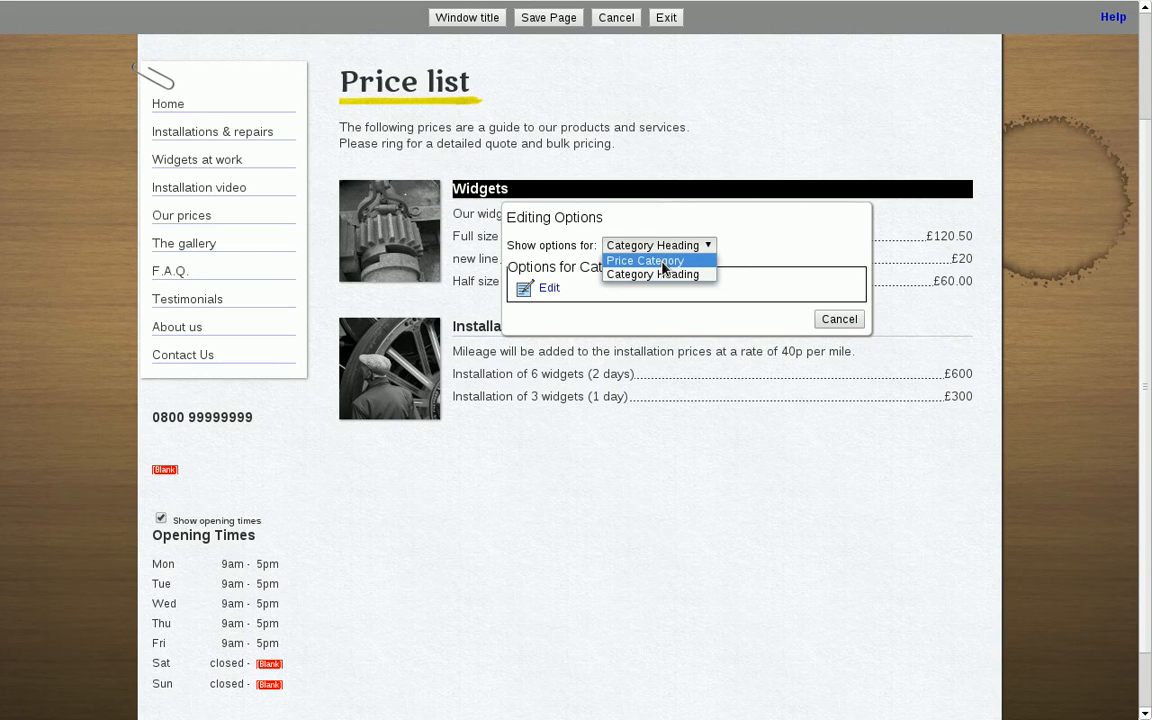
{"action": "left_click", "coordinate": [663, 262]}
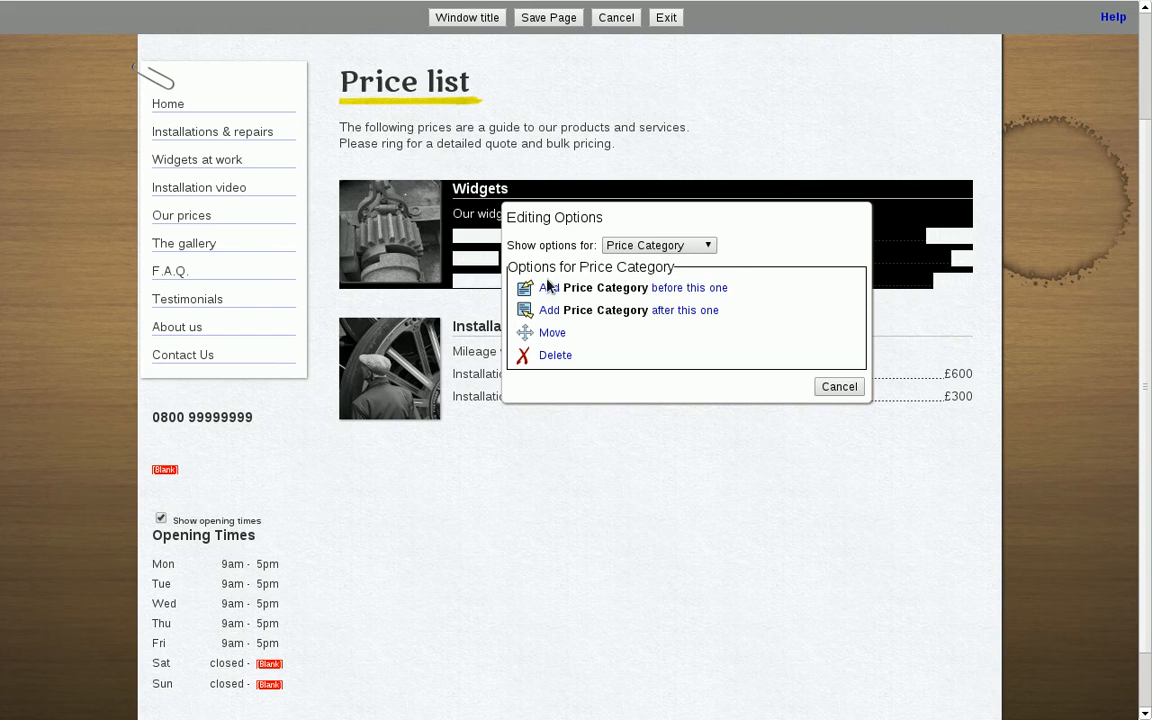
{"action": "left_click", "coordinate": [594, 312]}
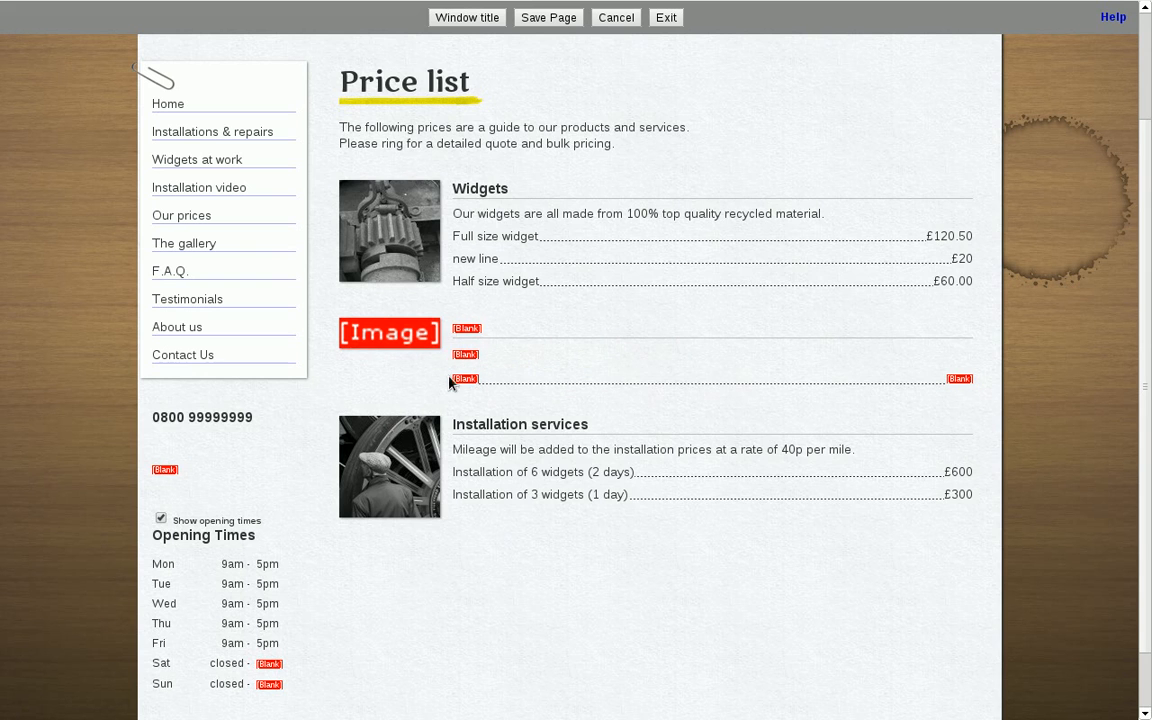
- Set the new price category's heading to "heading"
{"action": "left_click", "coordinate": [476, 340]}
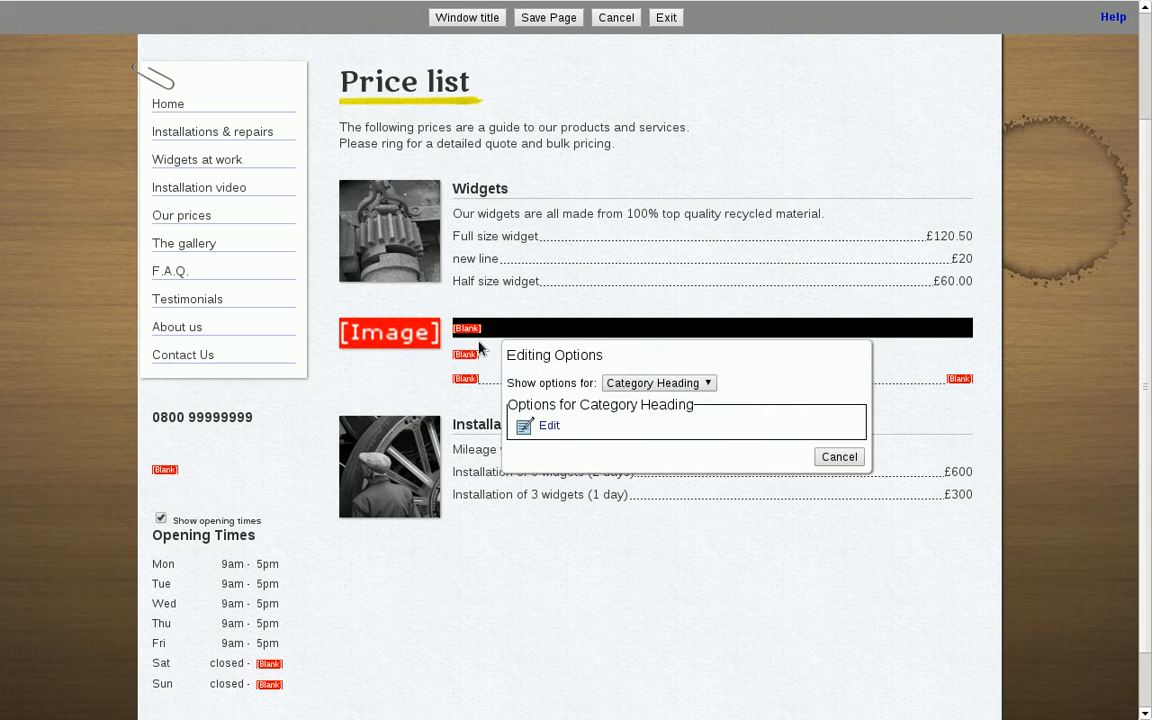
{"action": "left_click", "coordinate": [548, 426]}
{"action": "type", "text": "heading"}
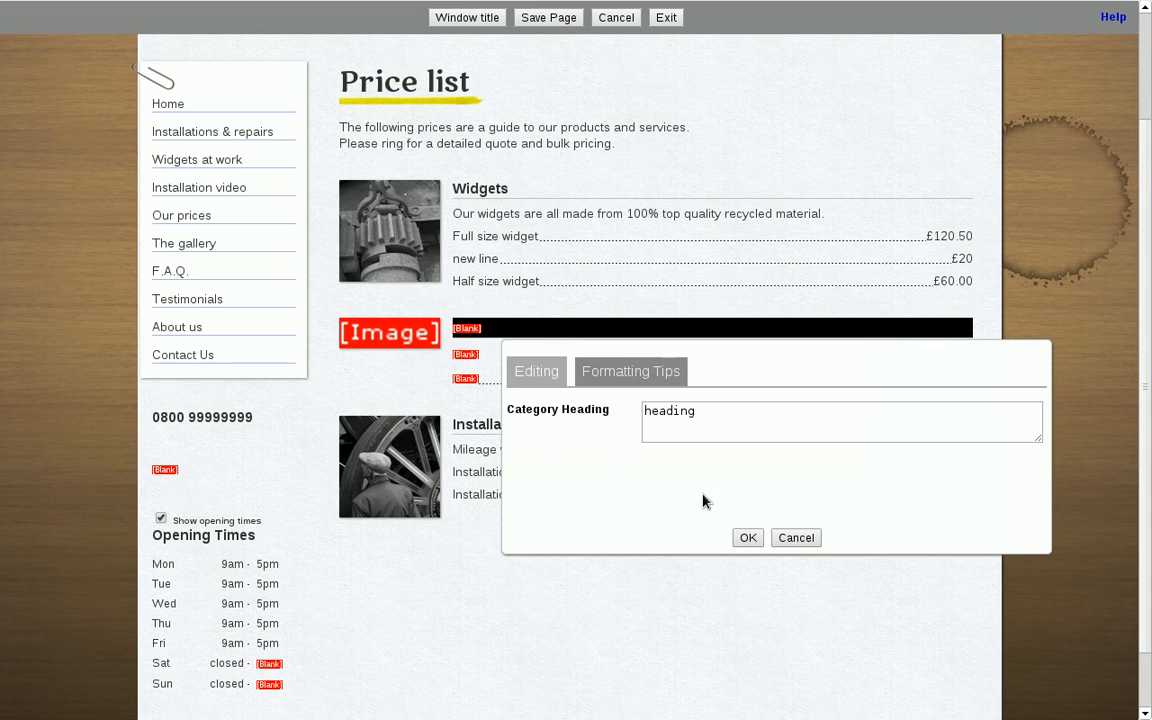
{"action": "left_click", "coordinate": [748, 538]}
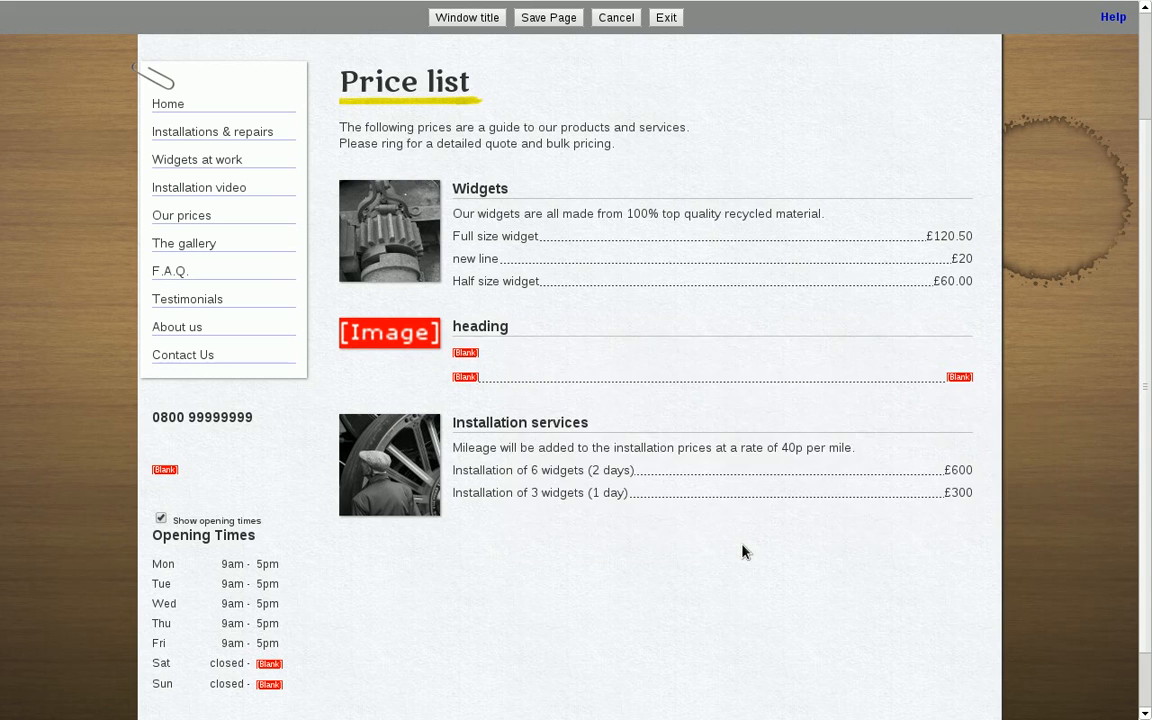
- Set the paragraph under the new category's heading to "introduction"
{"action": "left_click", "coordinate": [466, 352]}
{"action": "left_click", "coordinate": [550, 452]}
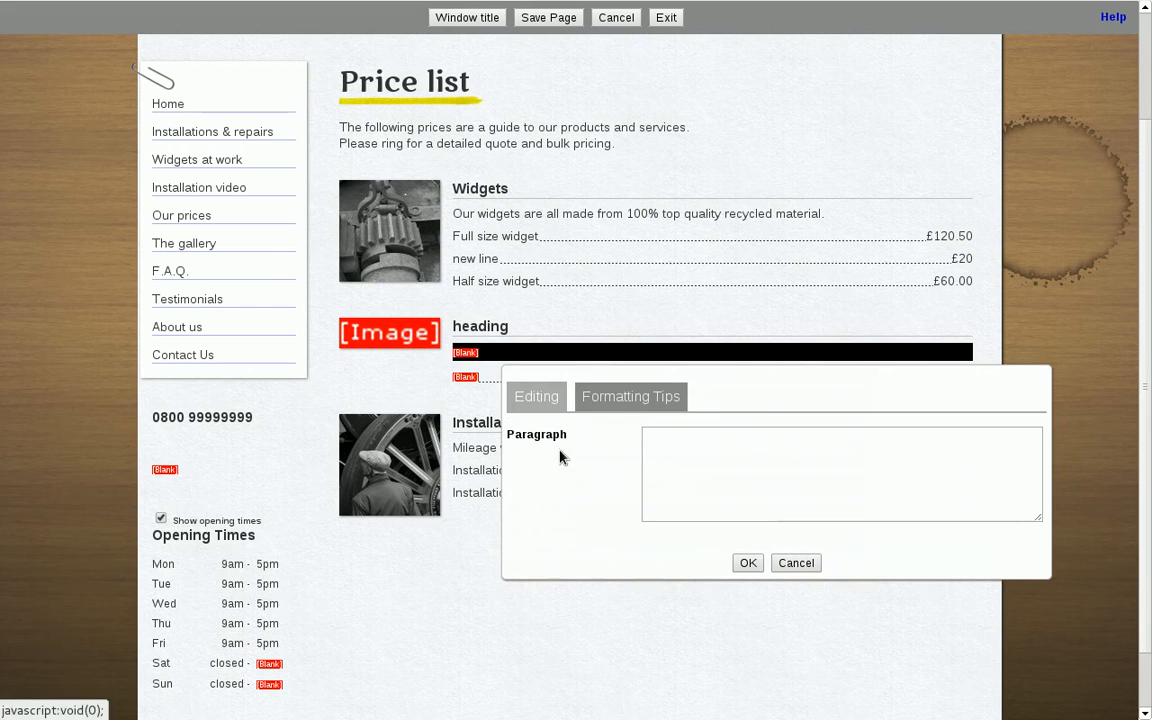
{"action": "left_click", "coordinate": [687, 462]}
{"action": "type", "text": "introduction"}
{"action": "left_click", "coordinate": [756, 570]}
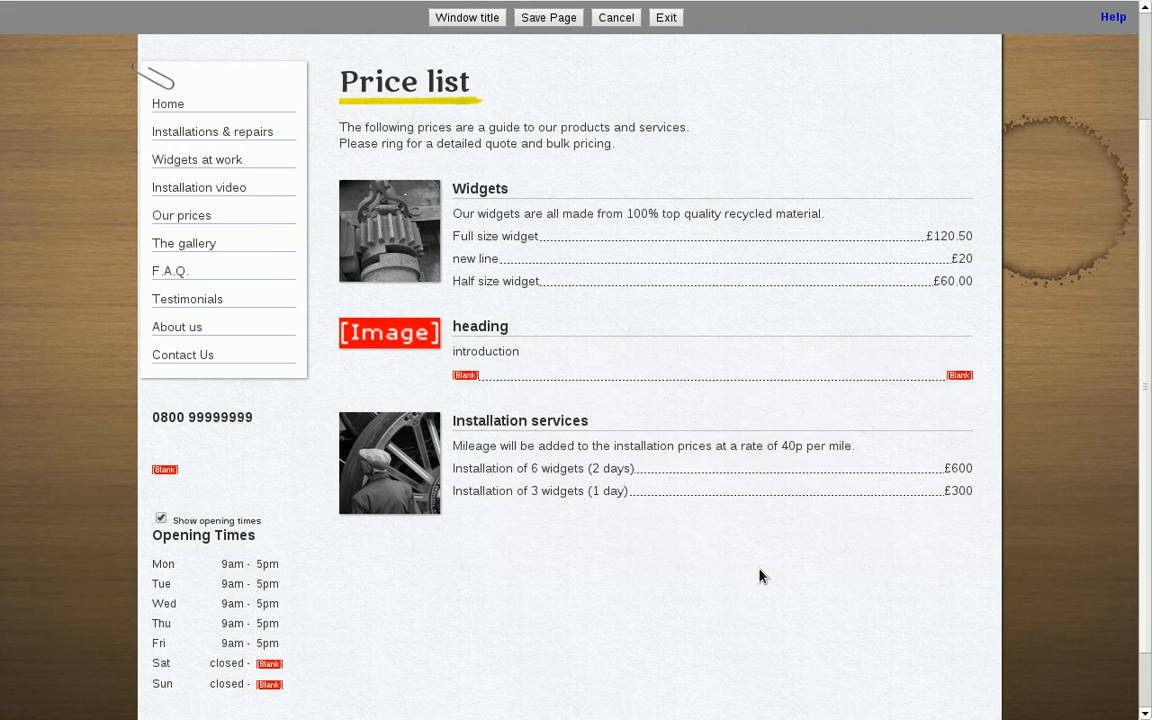
- Fill in the new category's blank price row with description "new line" and price £30
{"action": "left_click", "coordinate": [507, 385]}
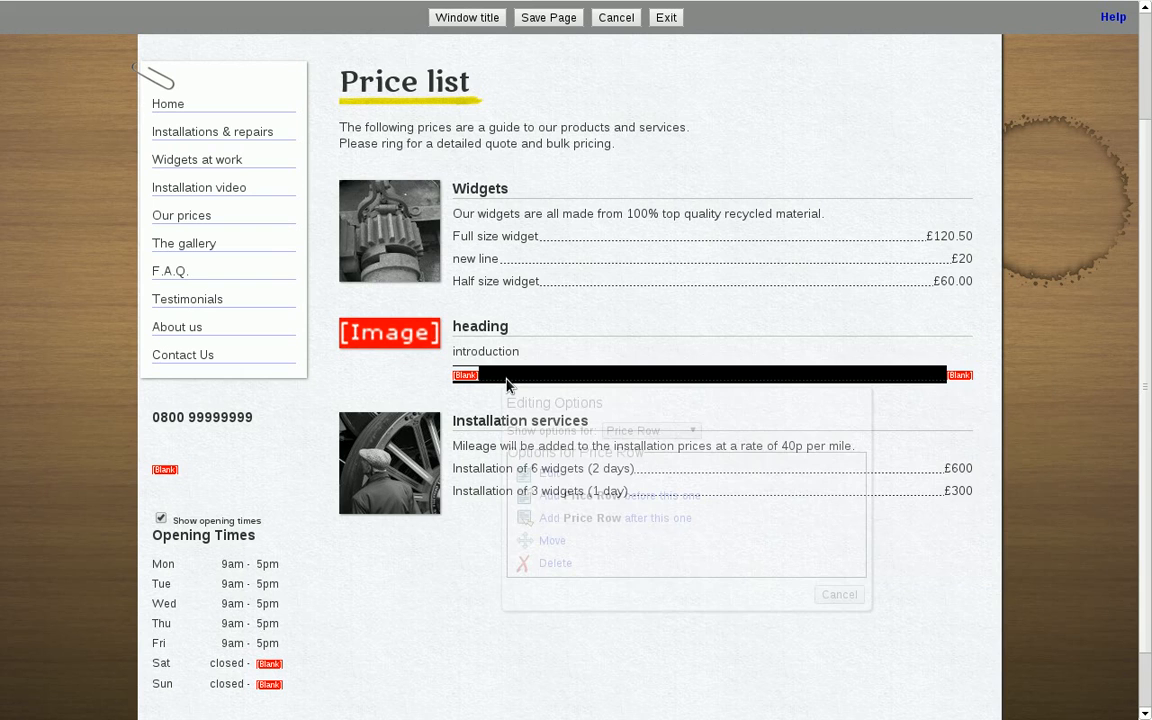
{"action": "left_click", "coordinate": [549, 474]}
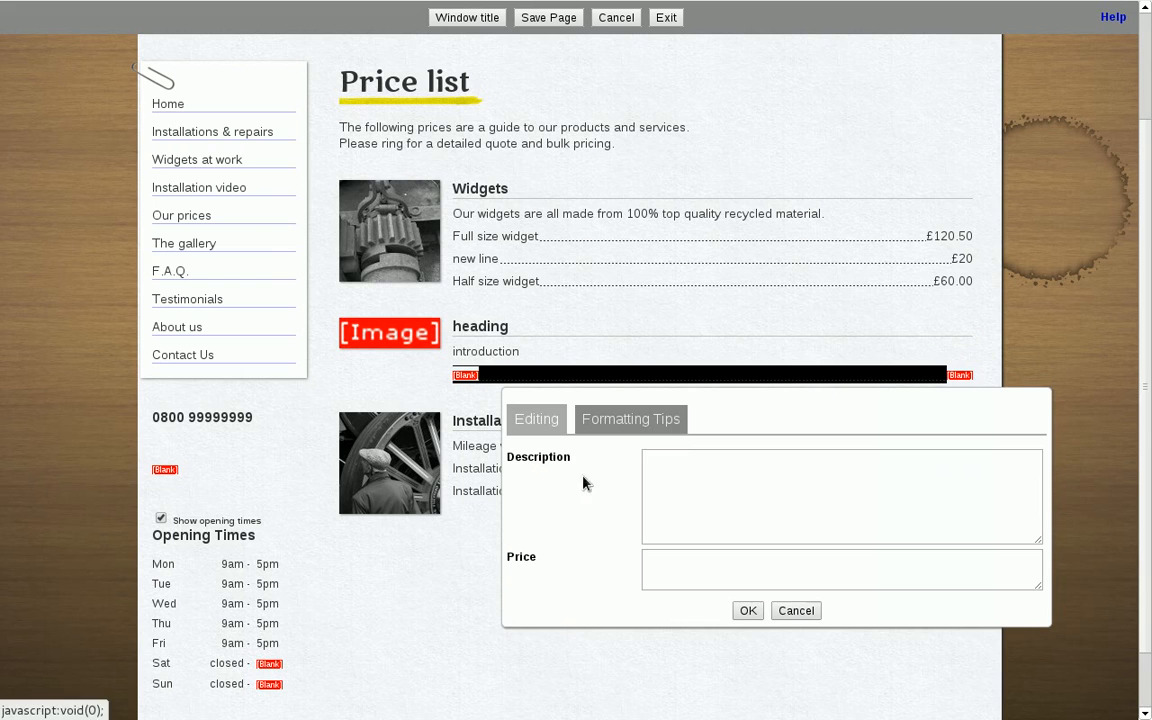
{"action": "type", "text": "new line"}
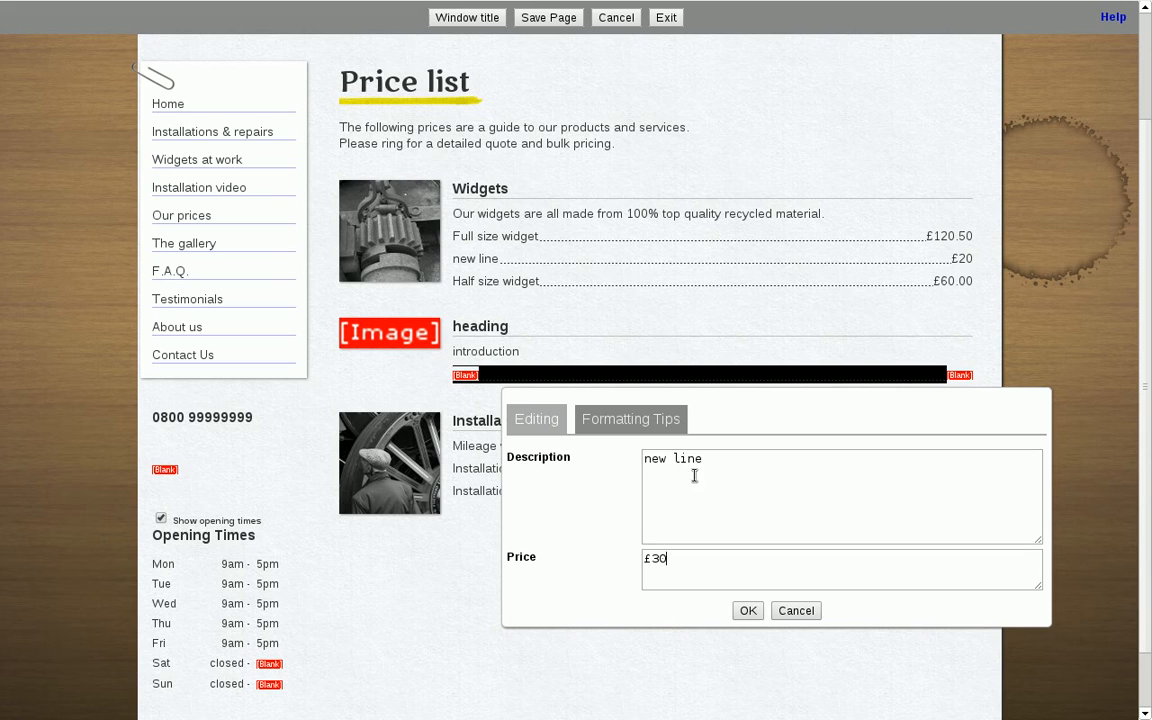
{"action": "left_click", "coordinate": [748, 612]}
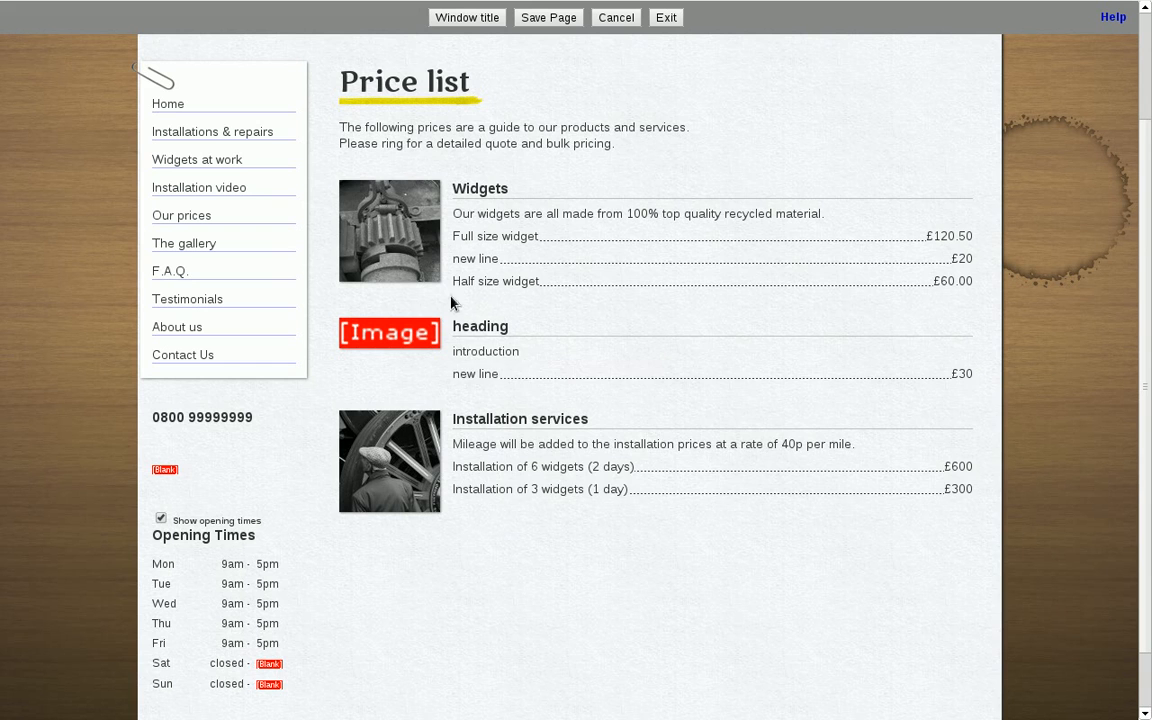
- Try to move the "heading" price category relative to Installation services, and remove it from the price list
{"action": "left_click", "coordinate": [503, 352]}
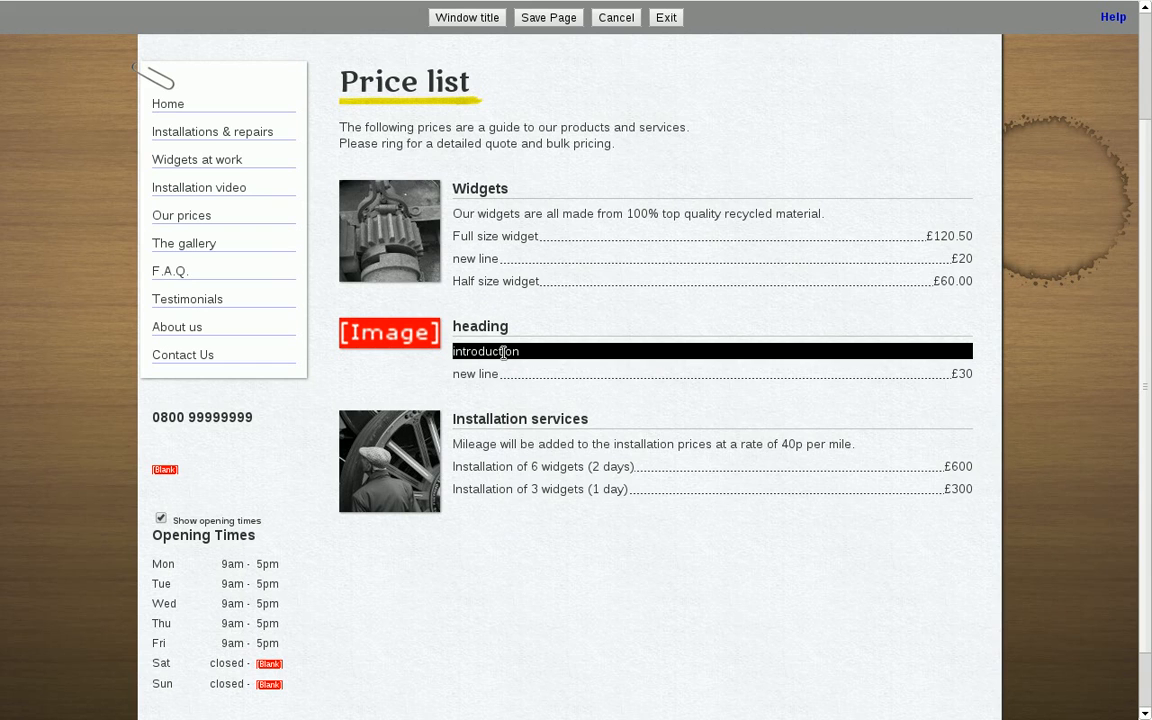
{"action": "left_click", "coordinate": [658, 407]}
{"action": "left_click", "coordinate": [655, 424]}
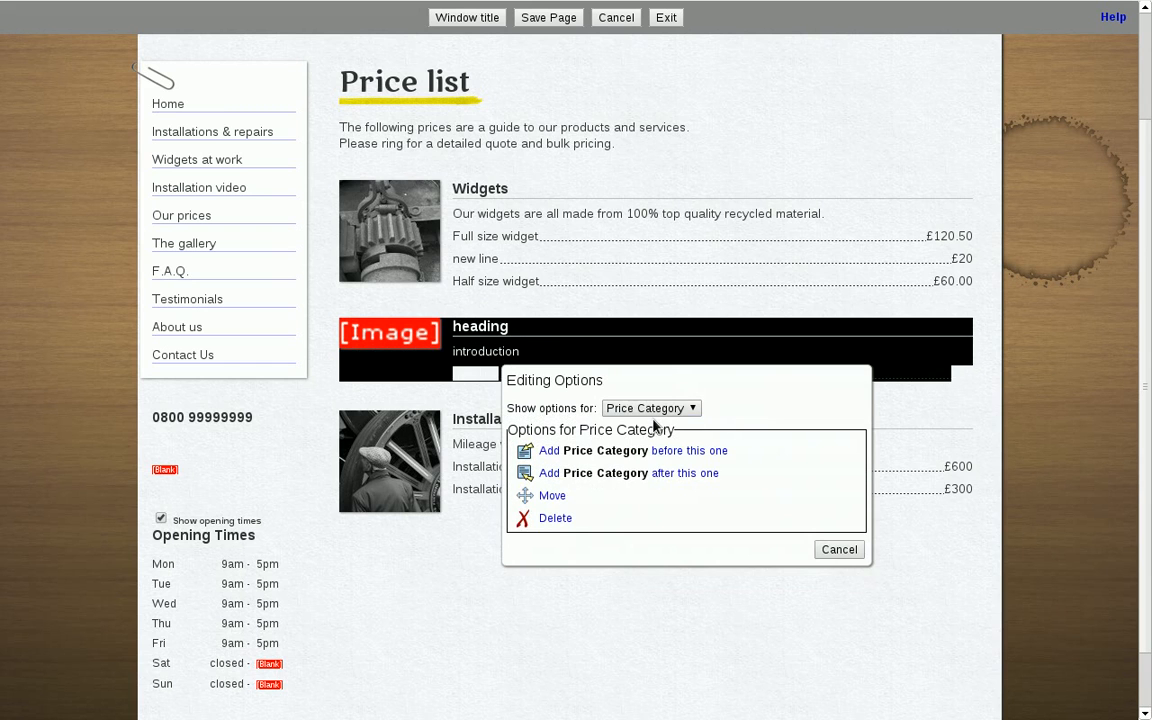
{"action": "left_click", "coordinate": [553, 496]}
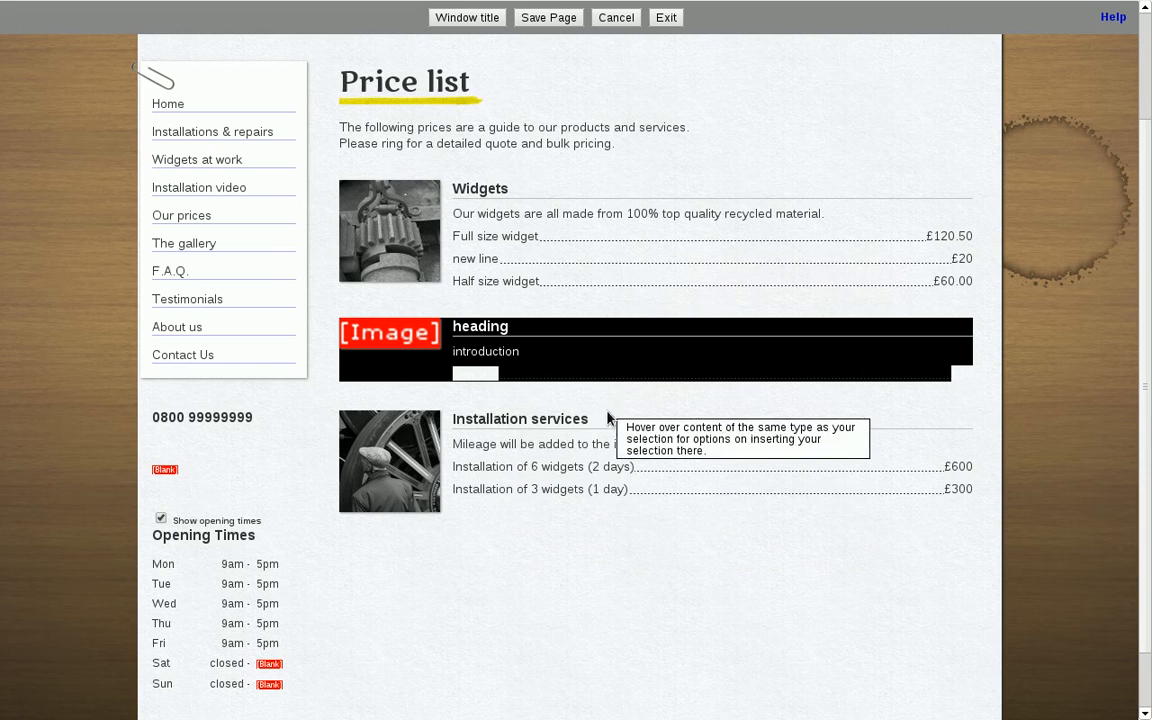
{"action": "left_click", "coordinate": [548, 457]}
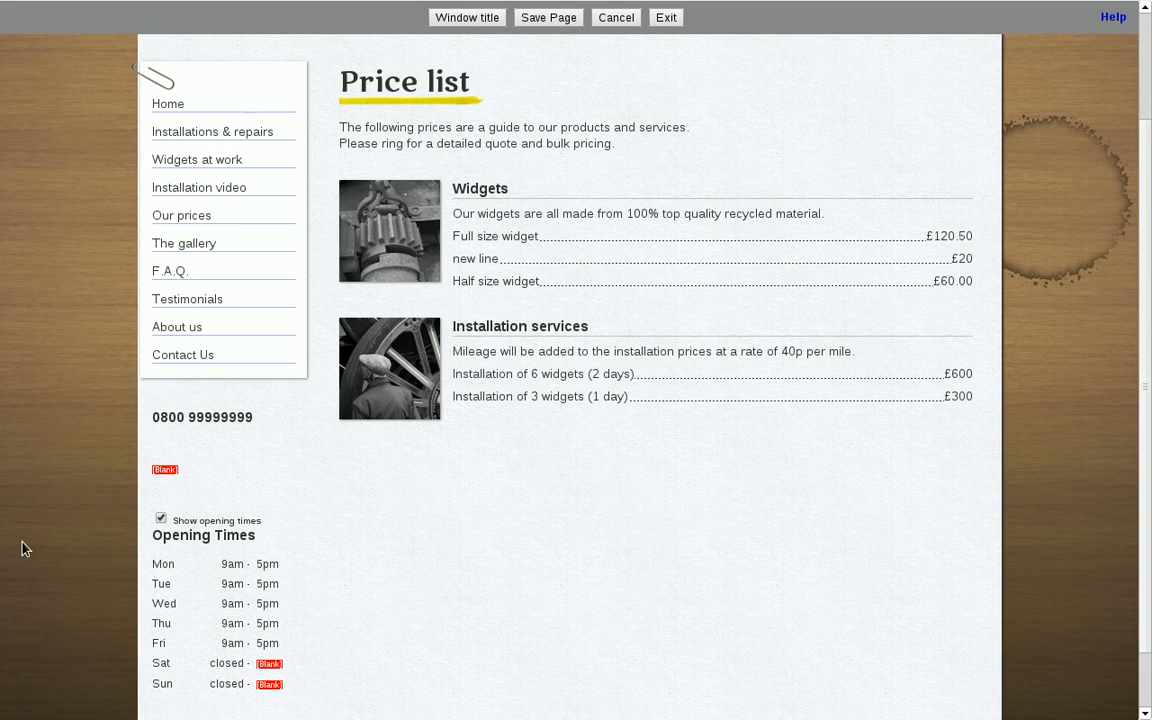
- View the editing options for the whole Installation services price category, and close them without making a change
{"action": "left_click", "coordinate": [568, 399]}
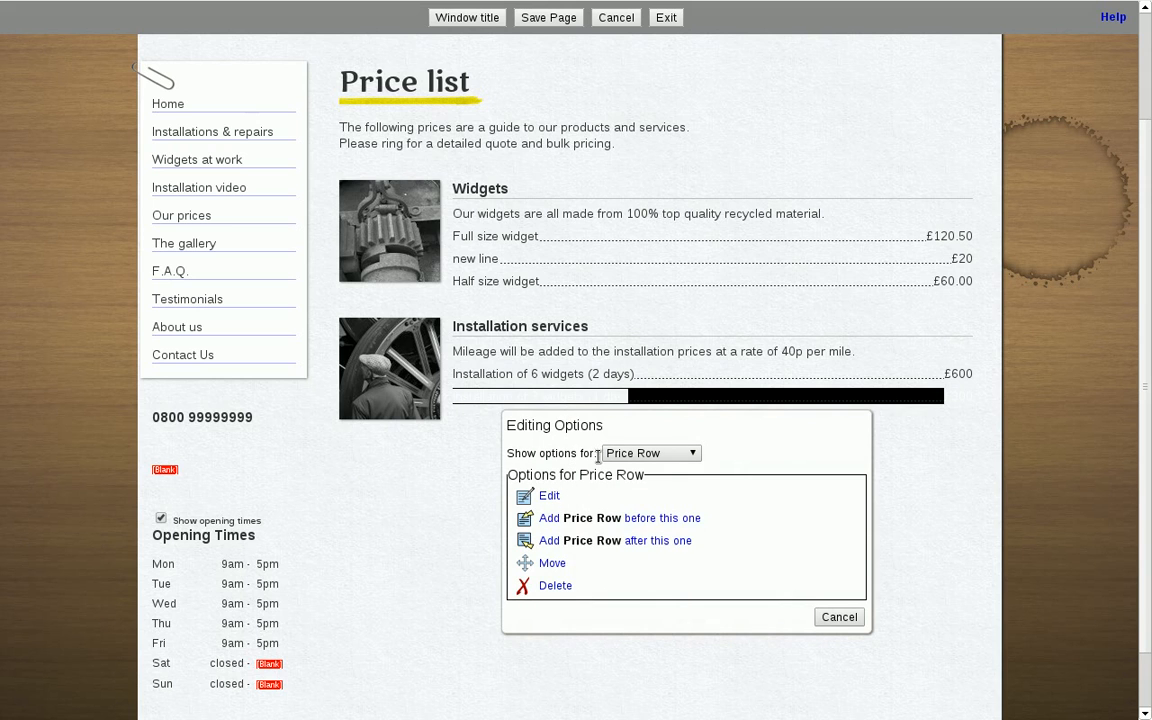
{"action": "left_click", "coordinate": [640, 454]}
{"action": "left_click", "coordinate": [650, 469]}
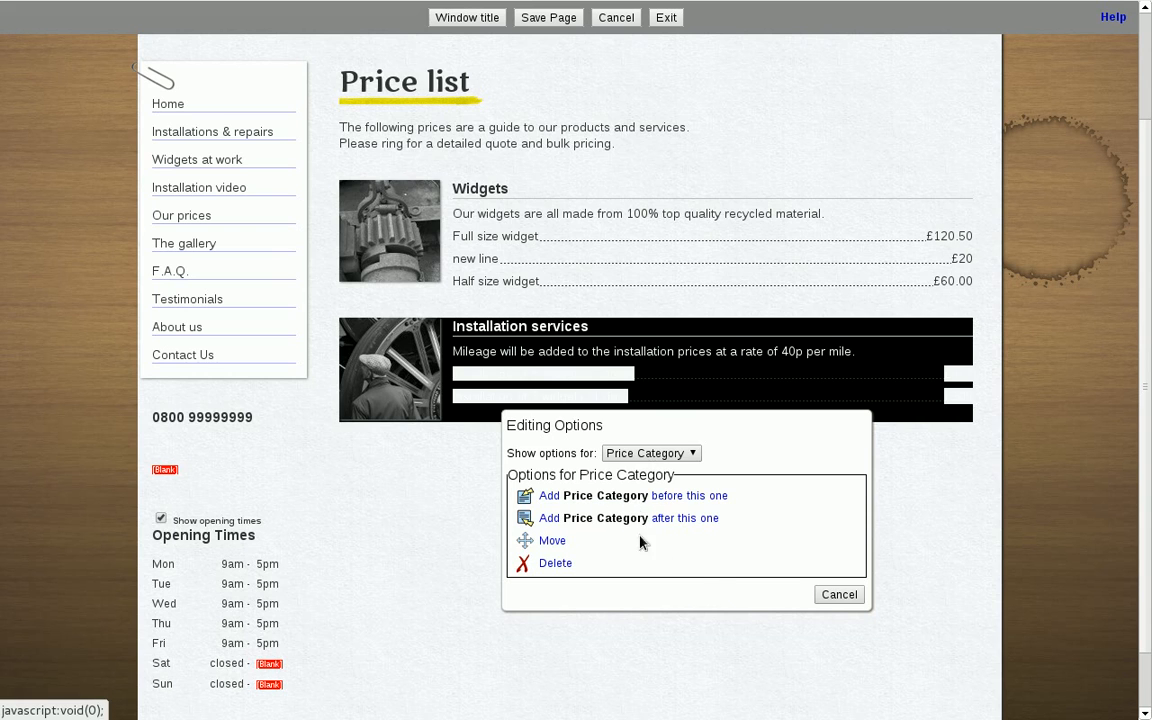
{"action": "left_click", "coordinate": [838, 597]}
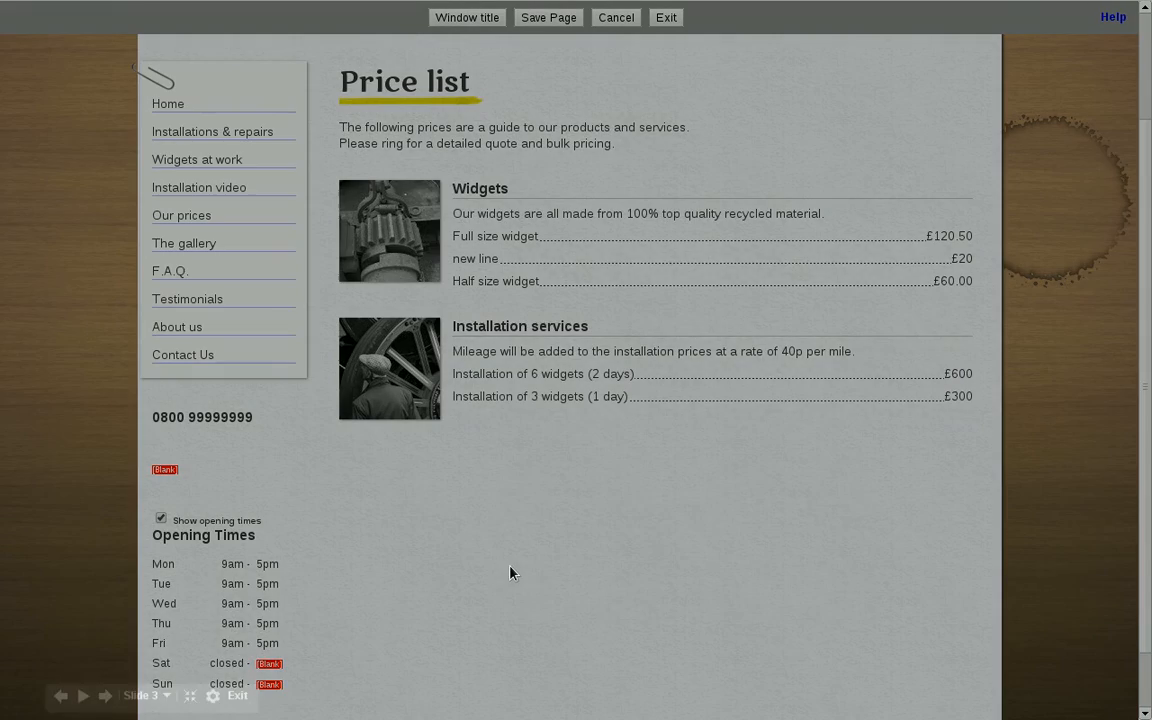